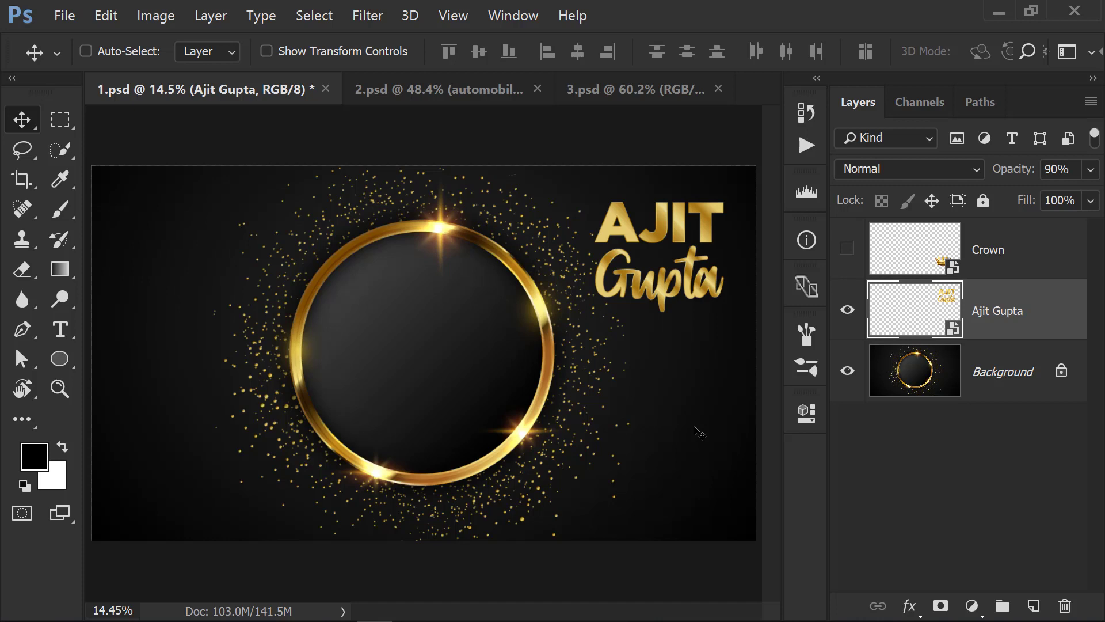
Select the layer holding the gold name text and nudge it slightly.
left_click(1032, 377)
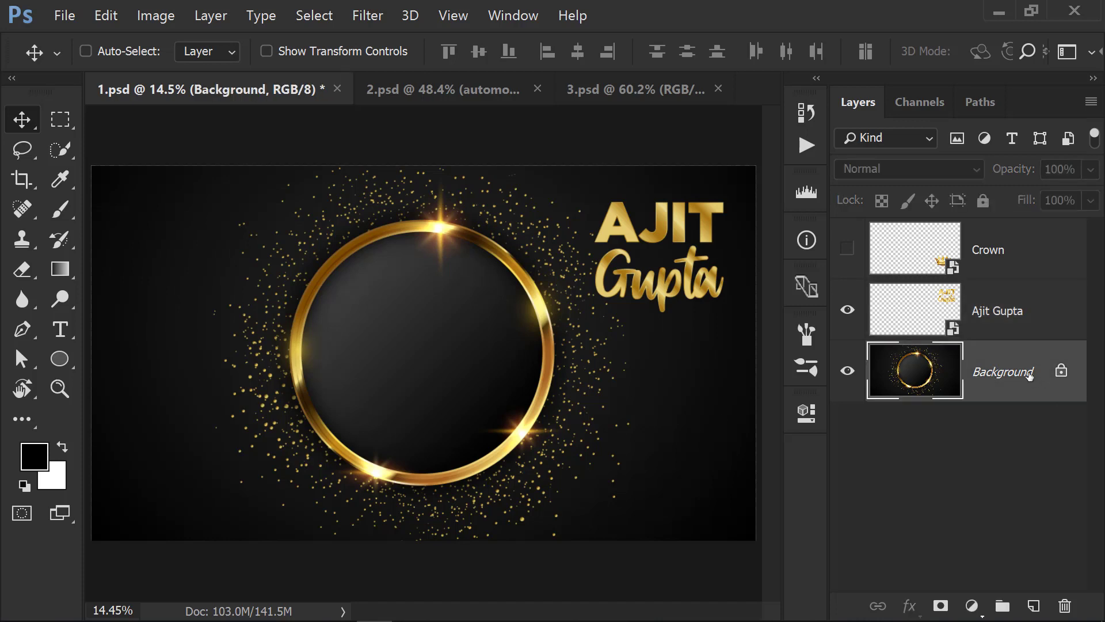
left_click(981, 302)
mouse_move(636, 218)
left_mouse_down()
mouse_move(612, 218)
mouse_move(637, 204)
left_mouse_up()
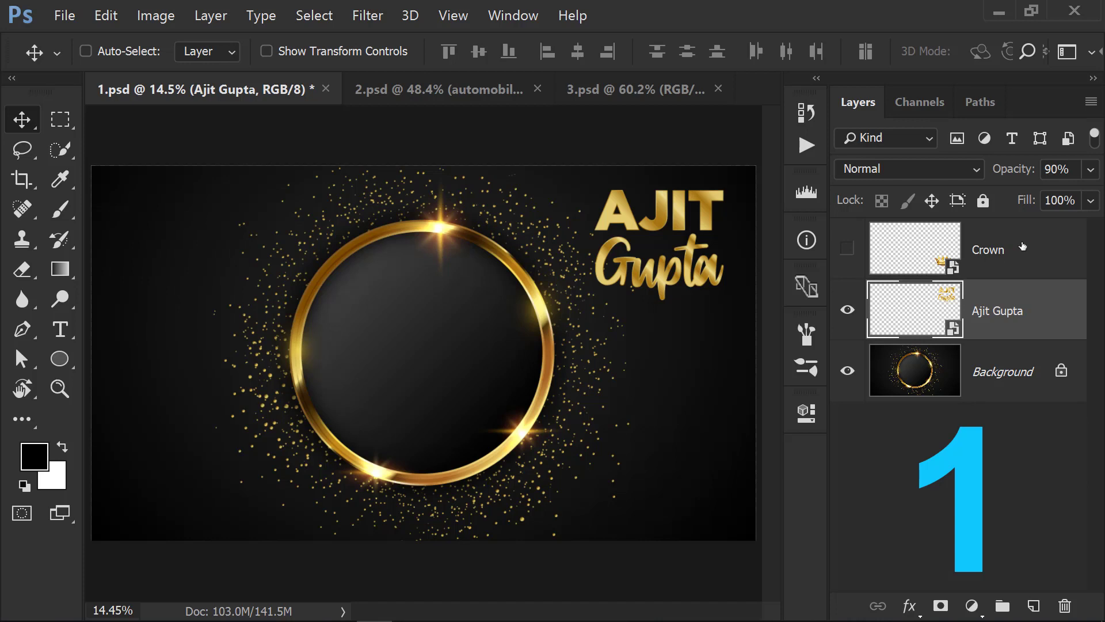
Snap the name text to the ring's centre, confirming Smart Guides are enabled under View.
mouse_move(657, 246)
left_mouse_down()
mouse_move(575, 223)
mouse_move(489, 357)
mouse_move(512, 311)
mouse_move(433, 343)
left_mouse_up()
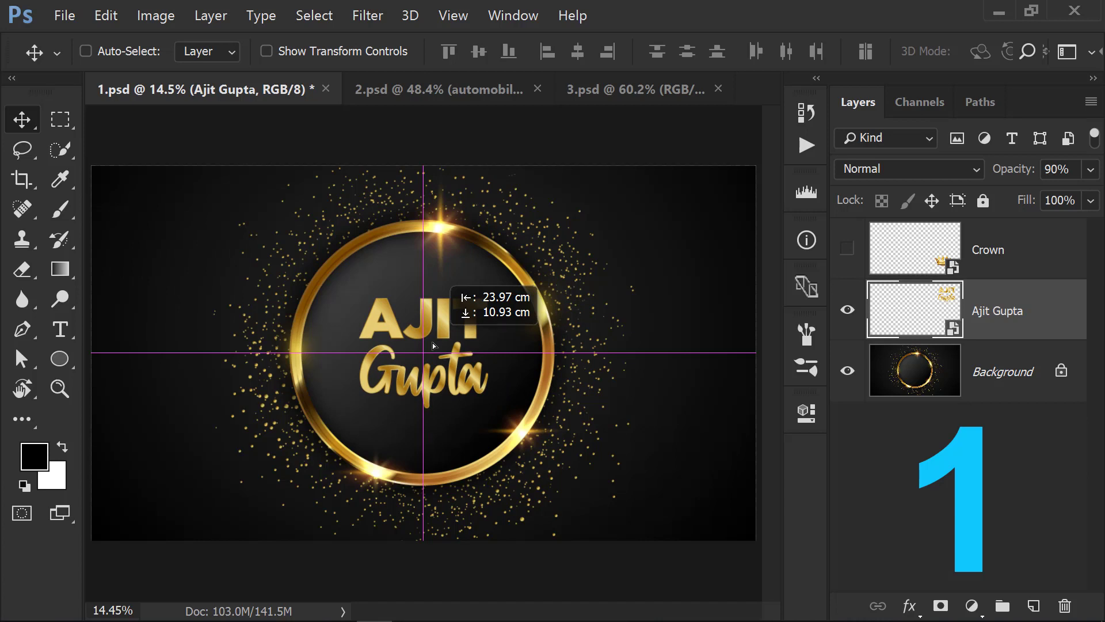
left_click_drag(433, 344, 433, 343)
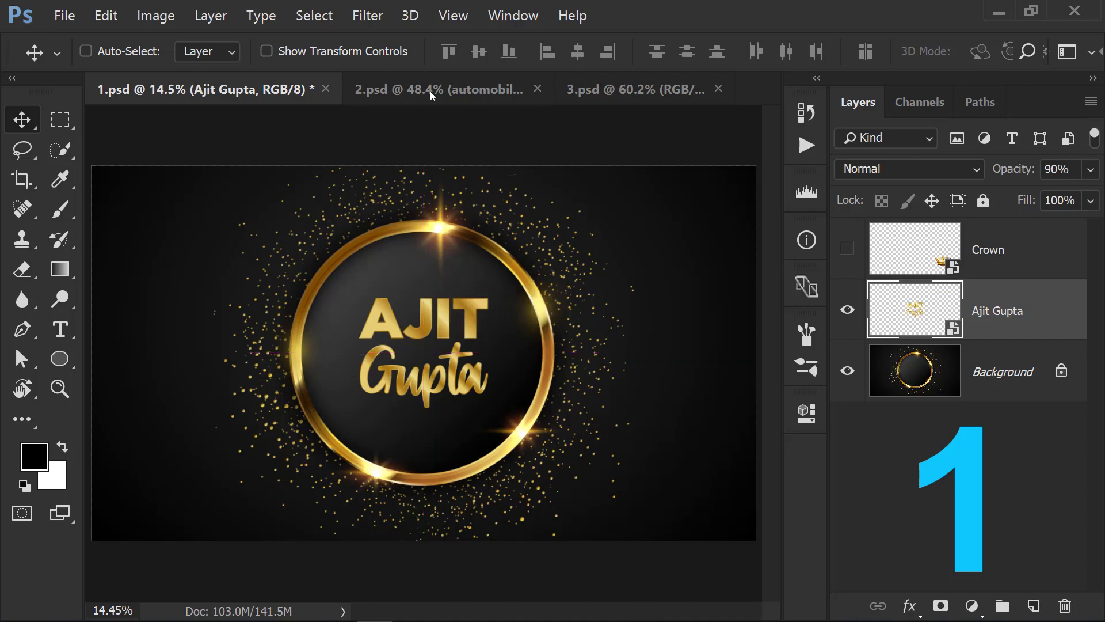
left_click(410, 16)
mouse_move(452, 15)
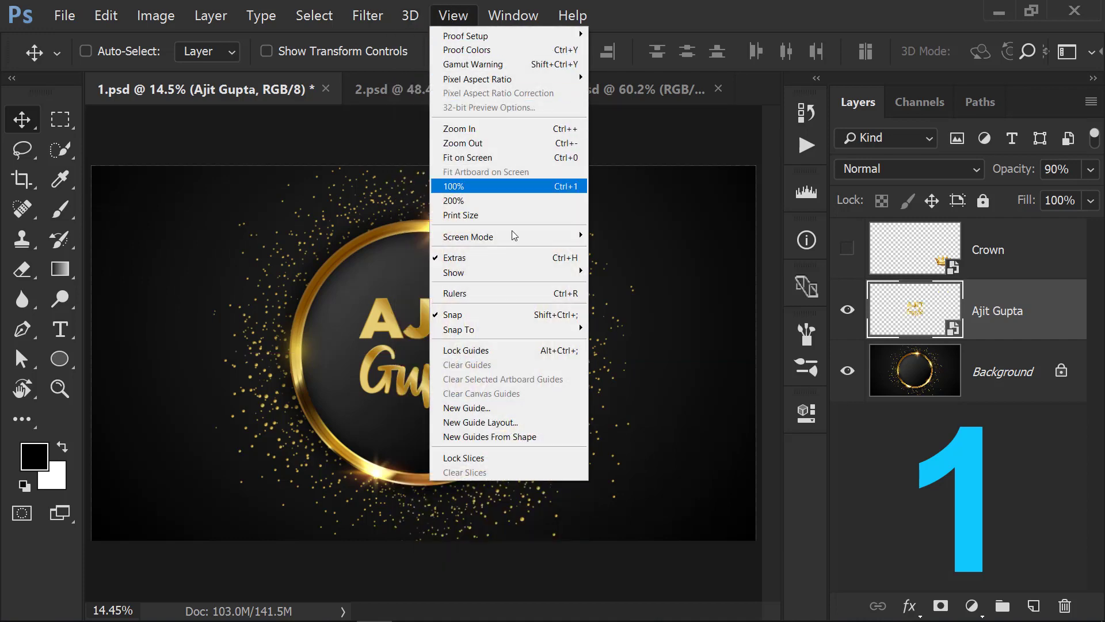
mouse_move(466, 272)
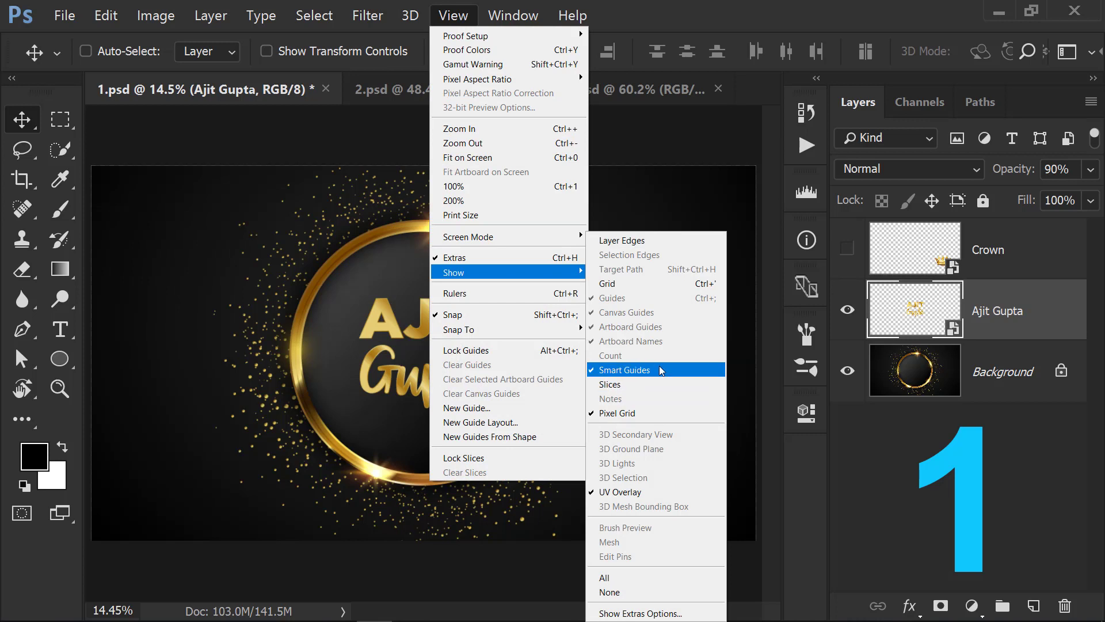
left_click(593, 373)
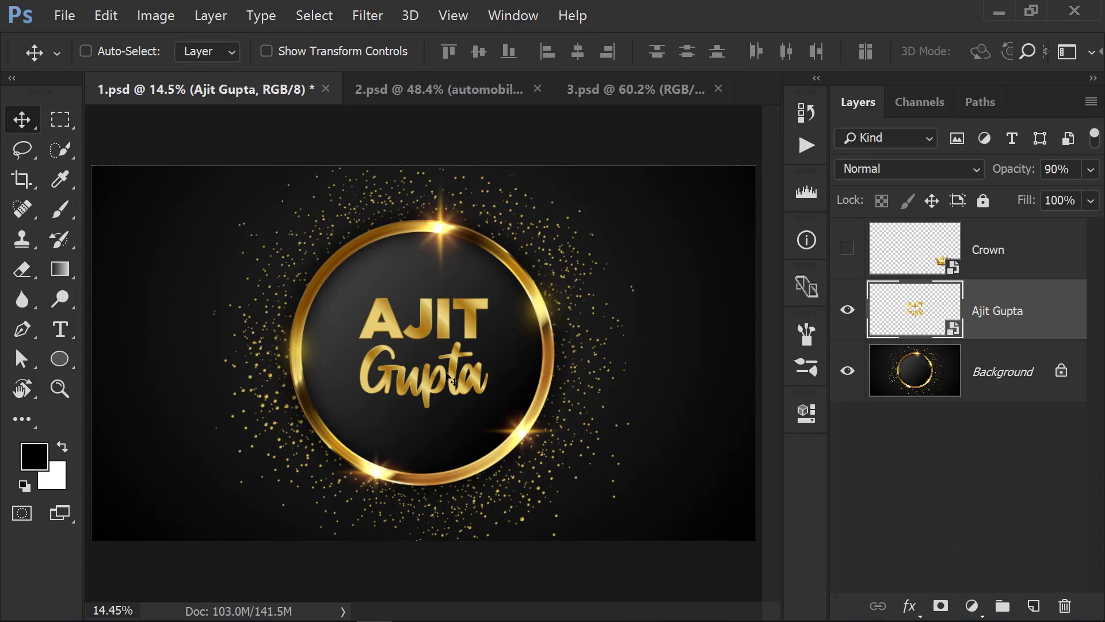
Centre the name text vertically and horizontally on the full canvas, then switch to 2.psd.
left_click_drag(482, 331, 698, 238)
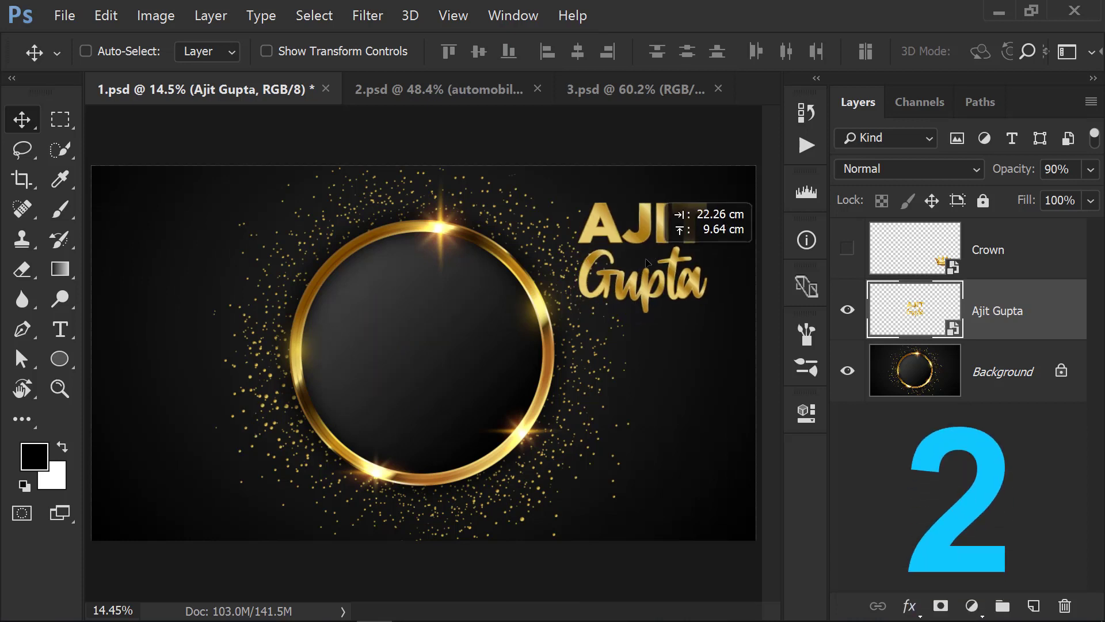
key("ctrl")
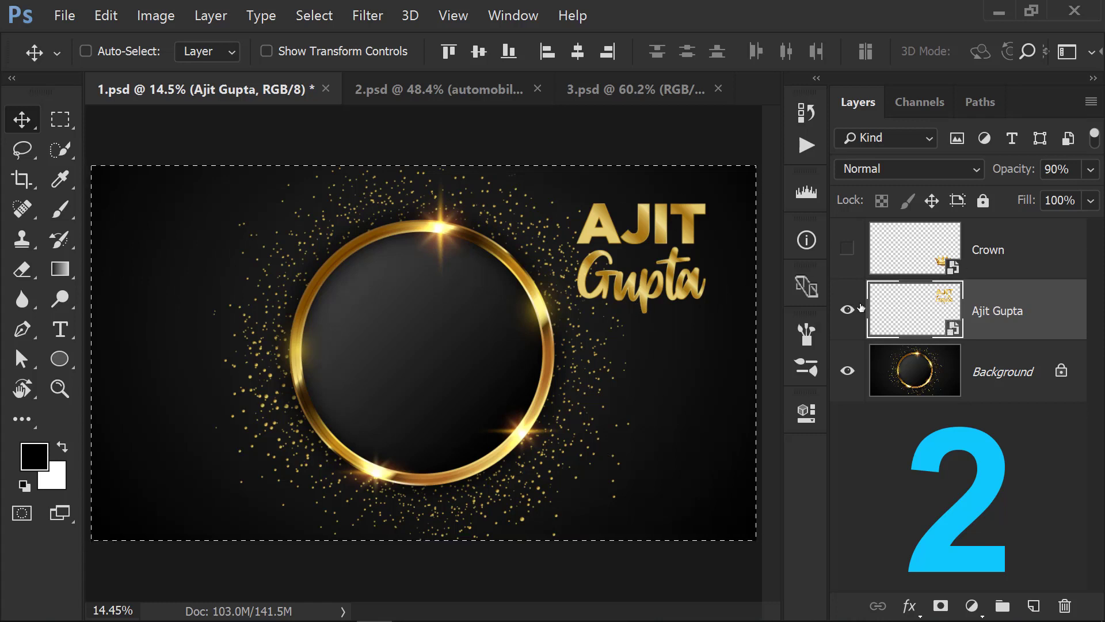
left_click(487, 54)
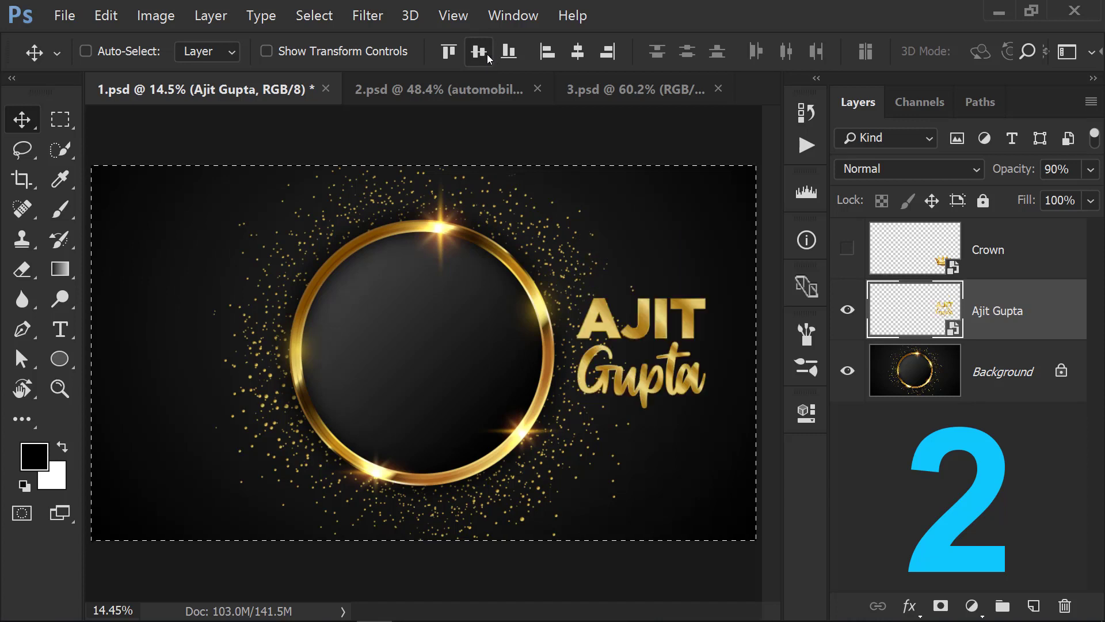
left_click(577, 51)
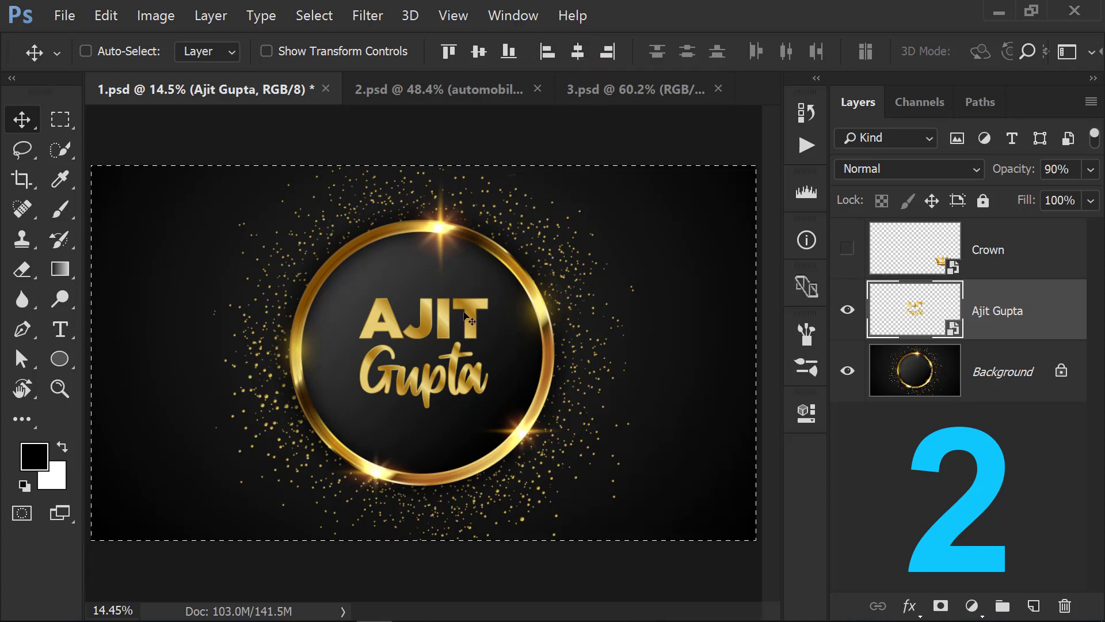
key("ctrl+d")
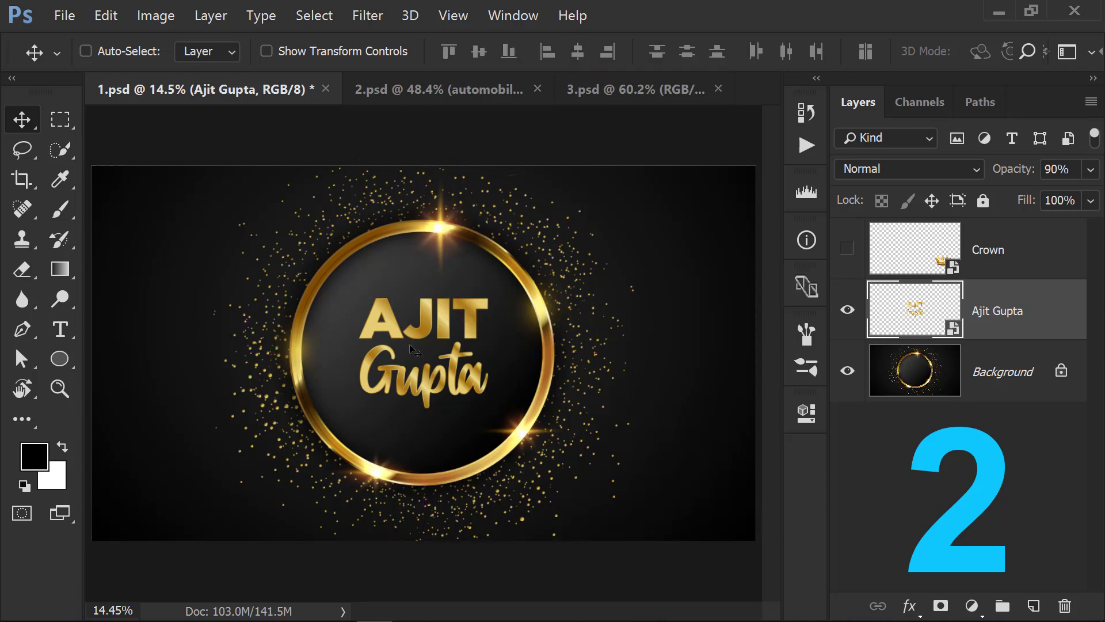
left_click(377, 99)
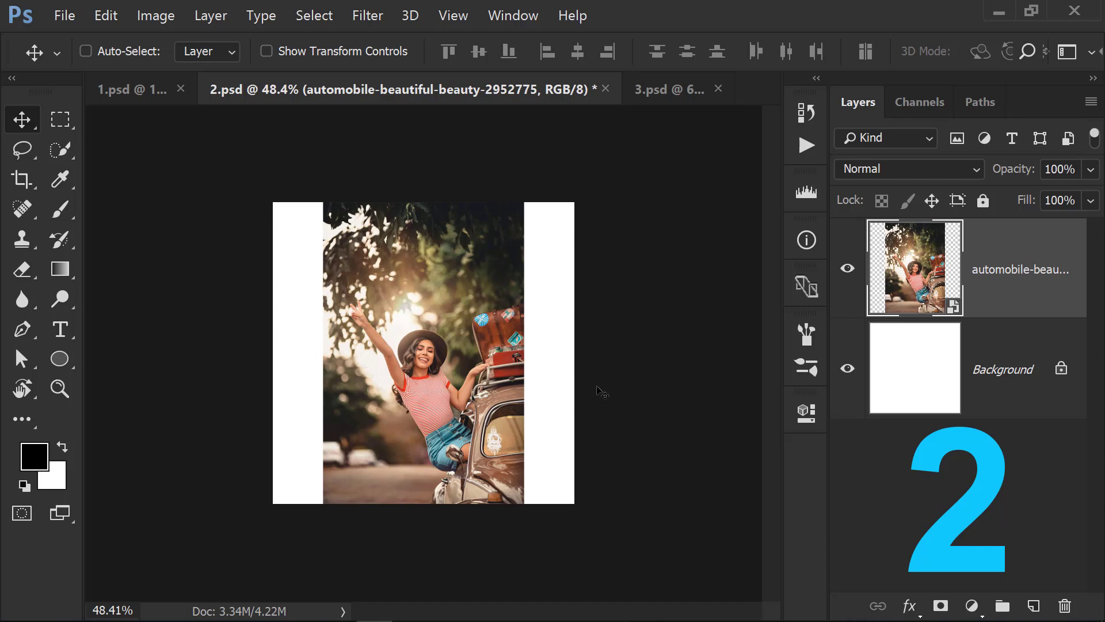
Free-transform the woman photo larger so it covers the square canvas.
key("ctrl+t")
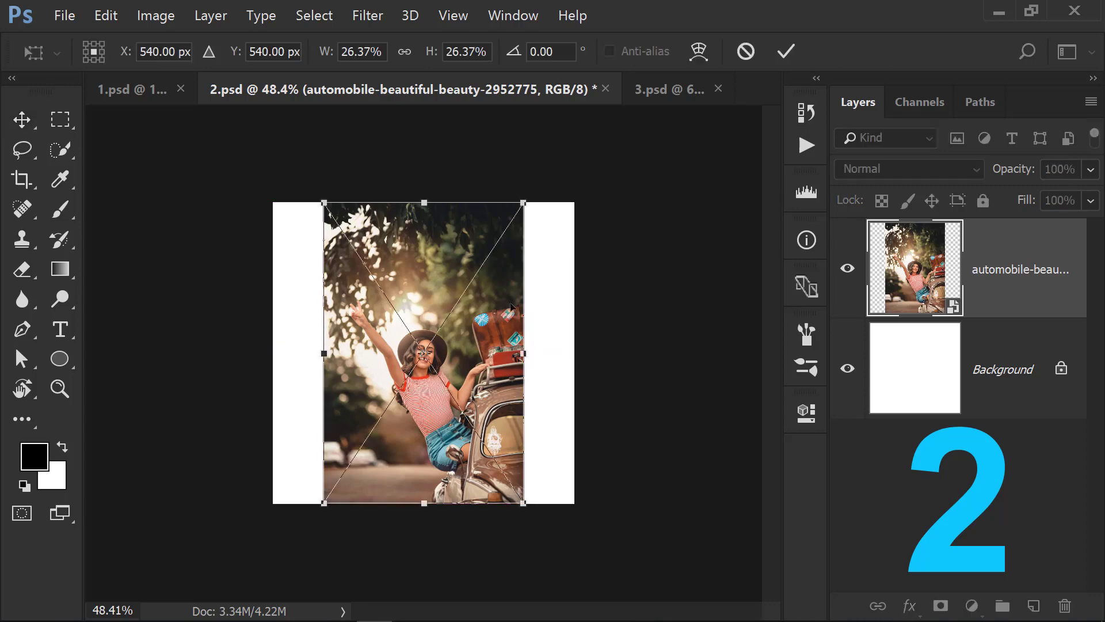
left_click_drag(524, 502, 669, 506)
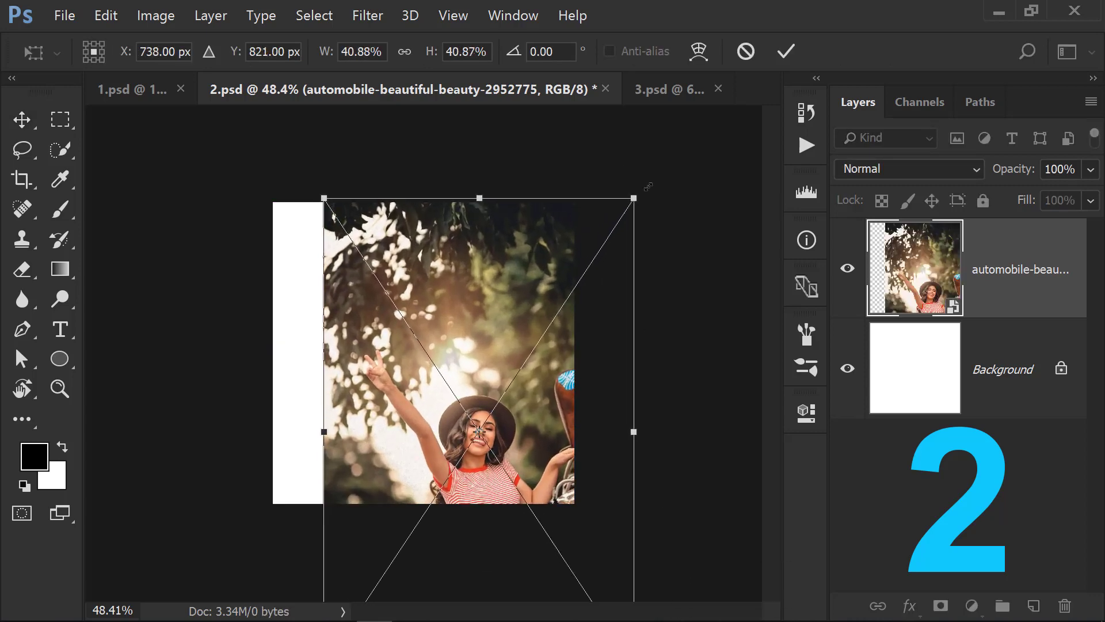
left_click_drag(631, 203, 682, 125)
left_click_drag(481, 296, 416, 322)
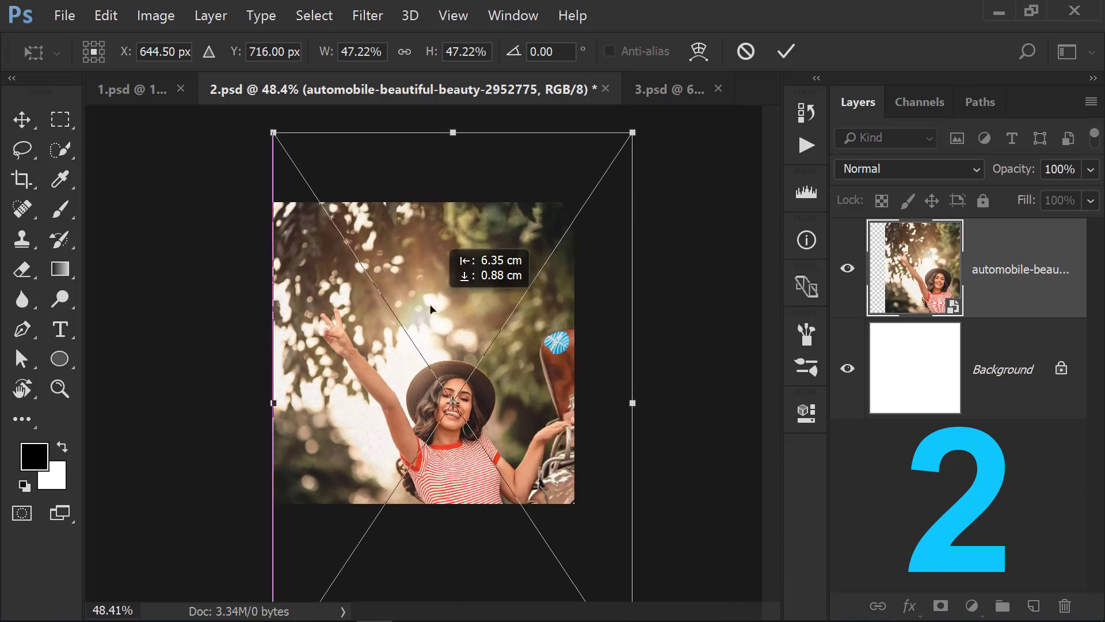
key("Return")
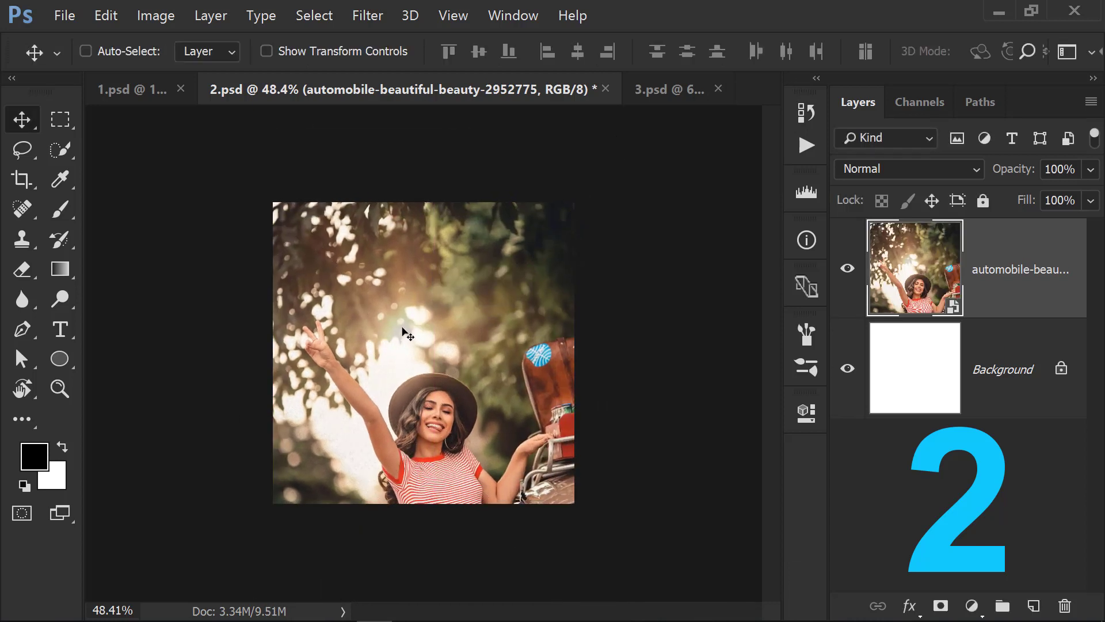
Centre the enlarged photo vertically and horizontally against a select-all reference.
key("ctrl+a")
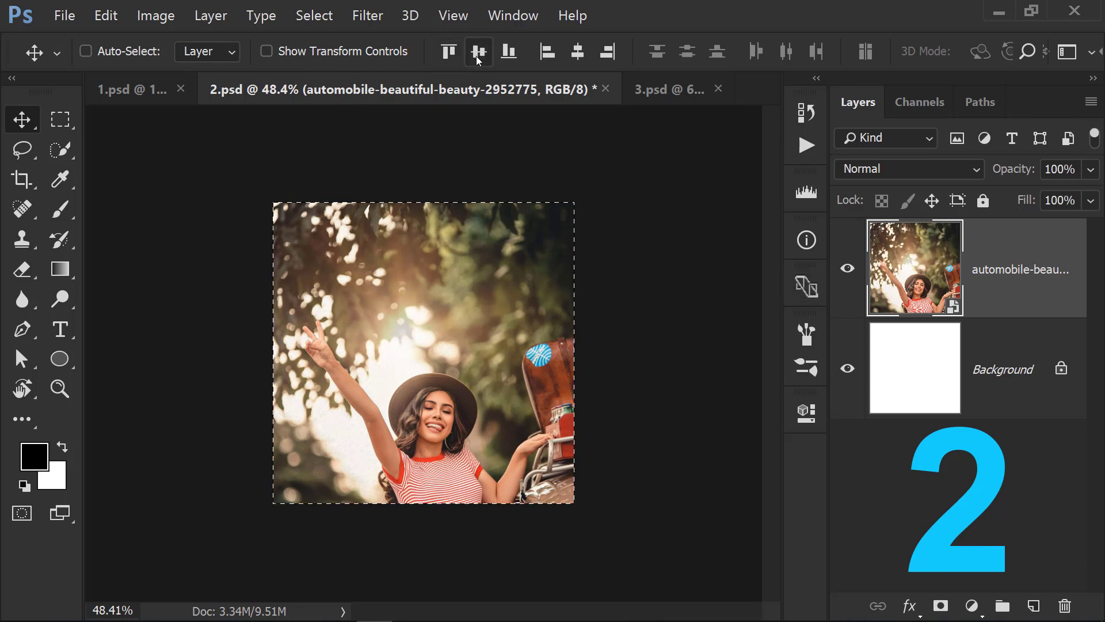
left_click(478, 53)
left_click(577, 51)
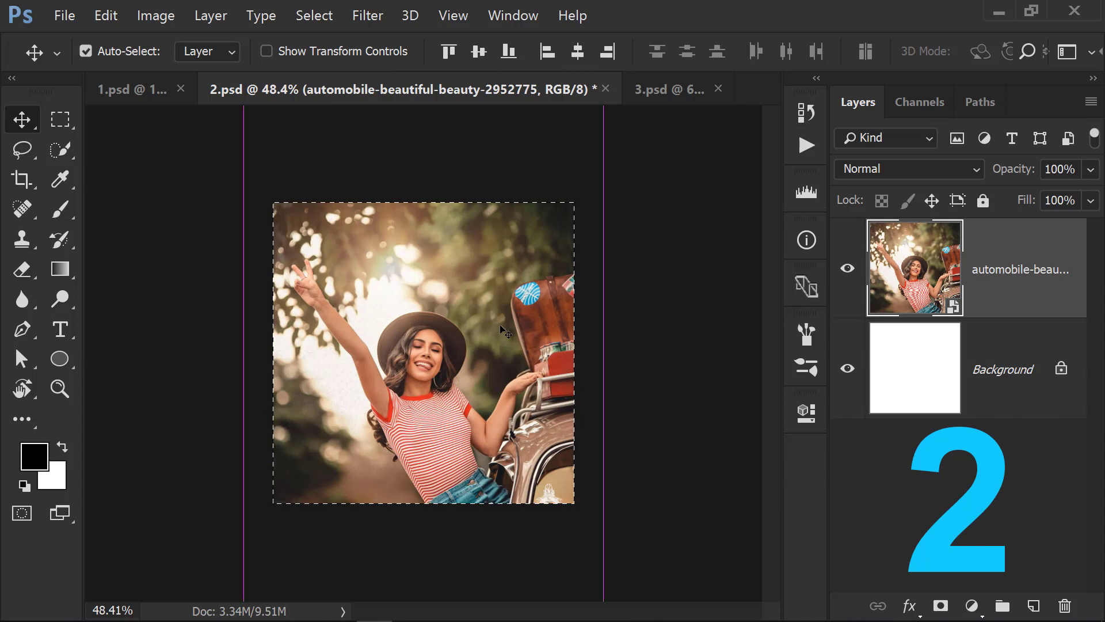
key("ctrl+d")
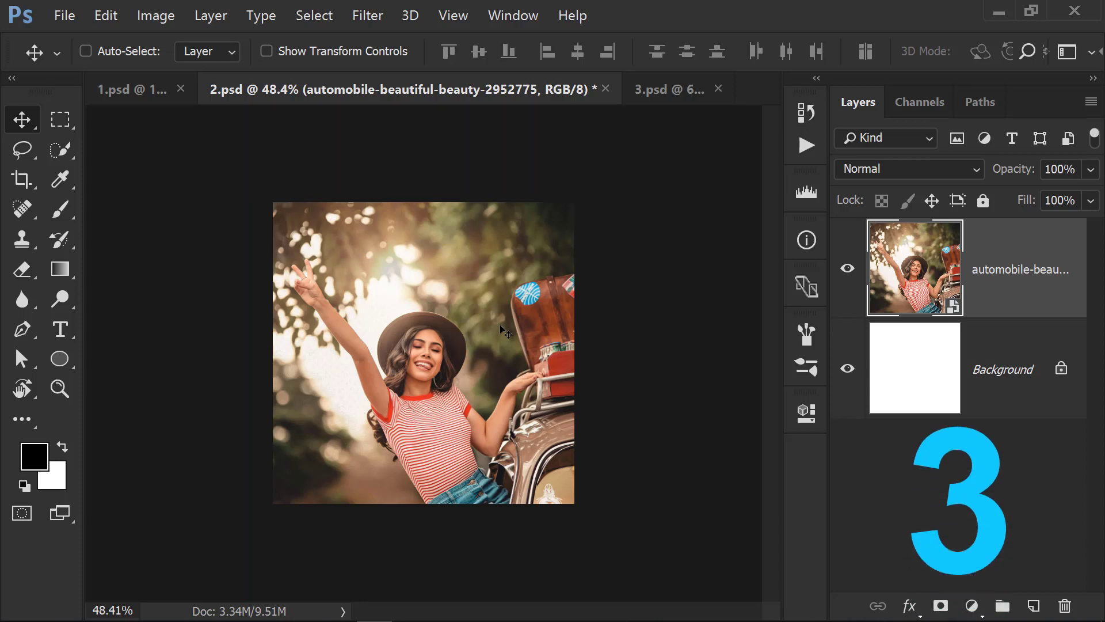
In 3.psd, drag the crumpled-paper Layer 1 toward the upper right.
left_click(629, 95)
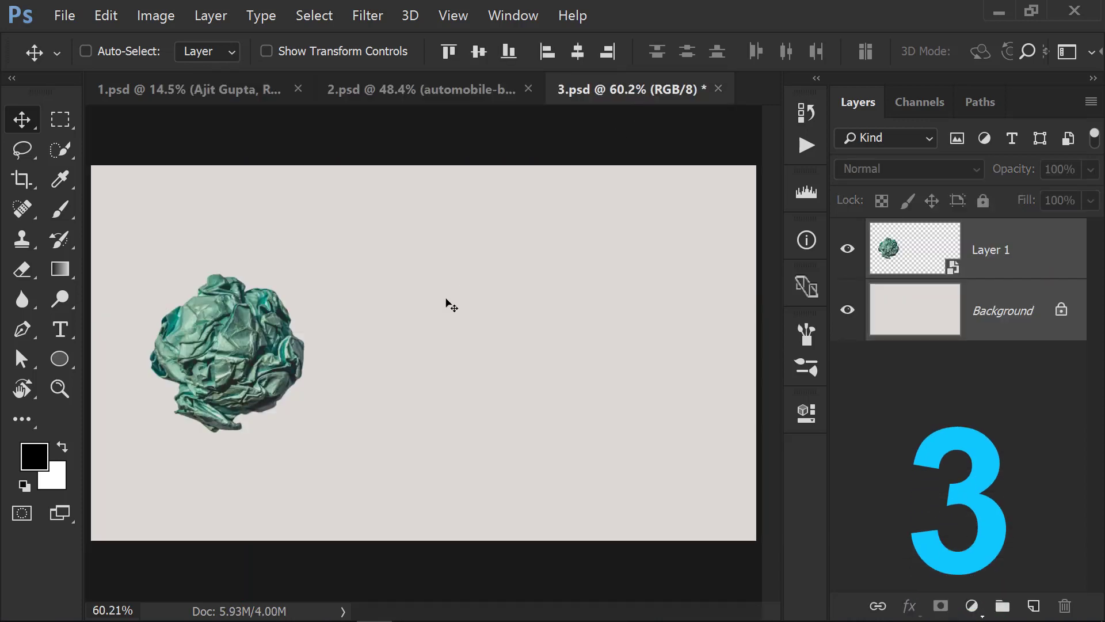
left_click(953, 237)
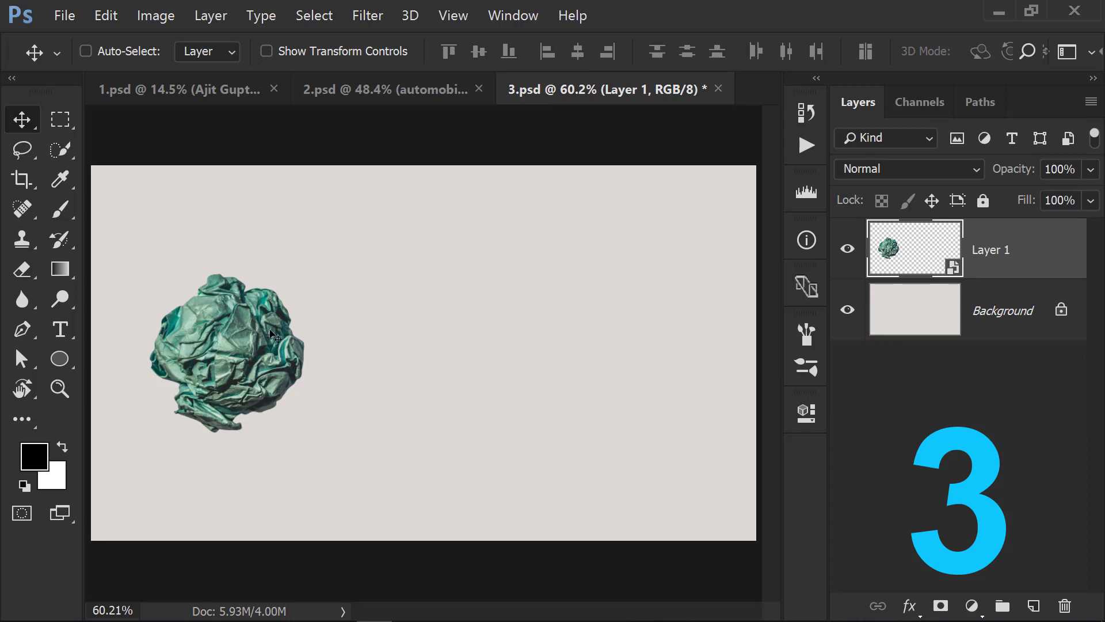
mouse_move(224, 354)
left_mouse_down()
mouse_move(278, 276)
mouse_move(603, 264)
left_mouse_up()
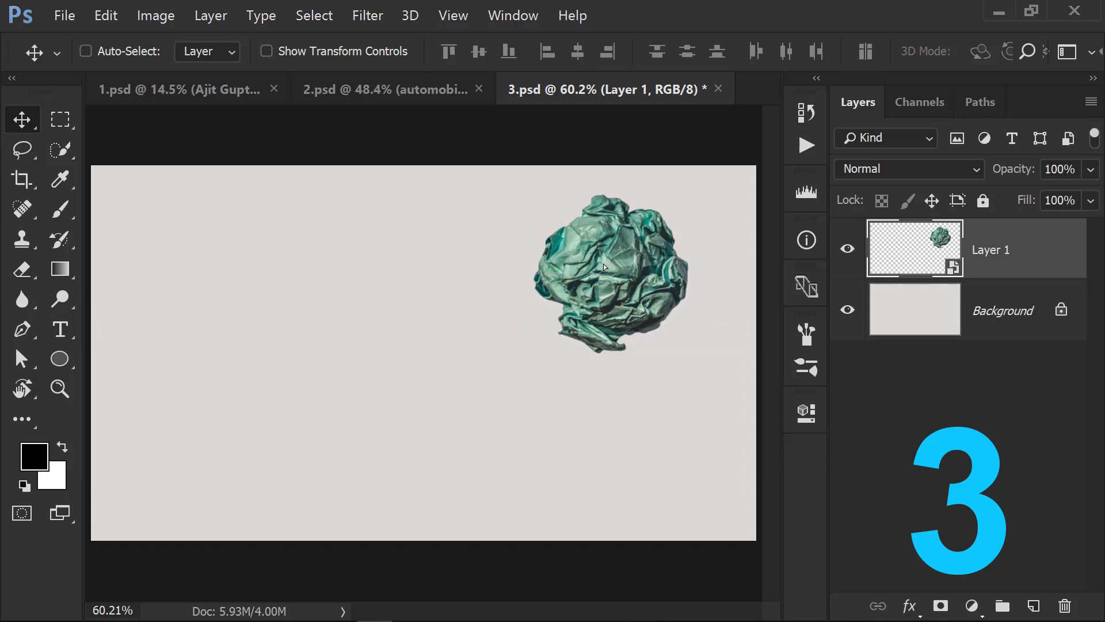
Align the paper ball's vertical and horizontal centres to the Background, then select only Background.
left_click(1007, 324, "shift")
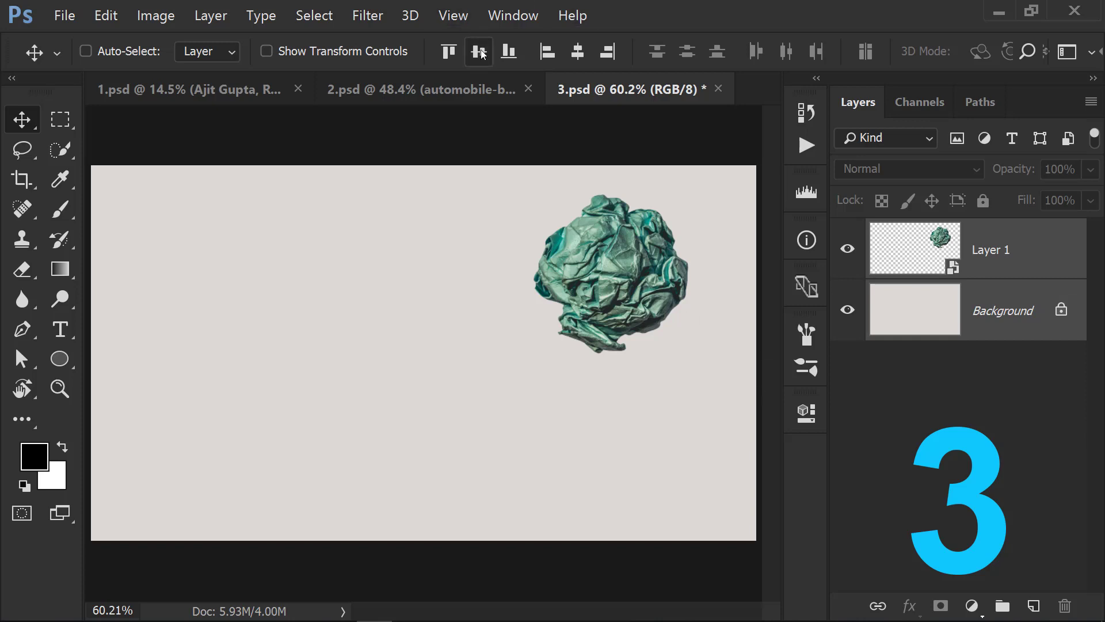
left_click(478, 52)
left_click(583, 54)
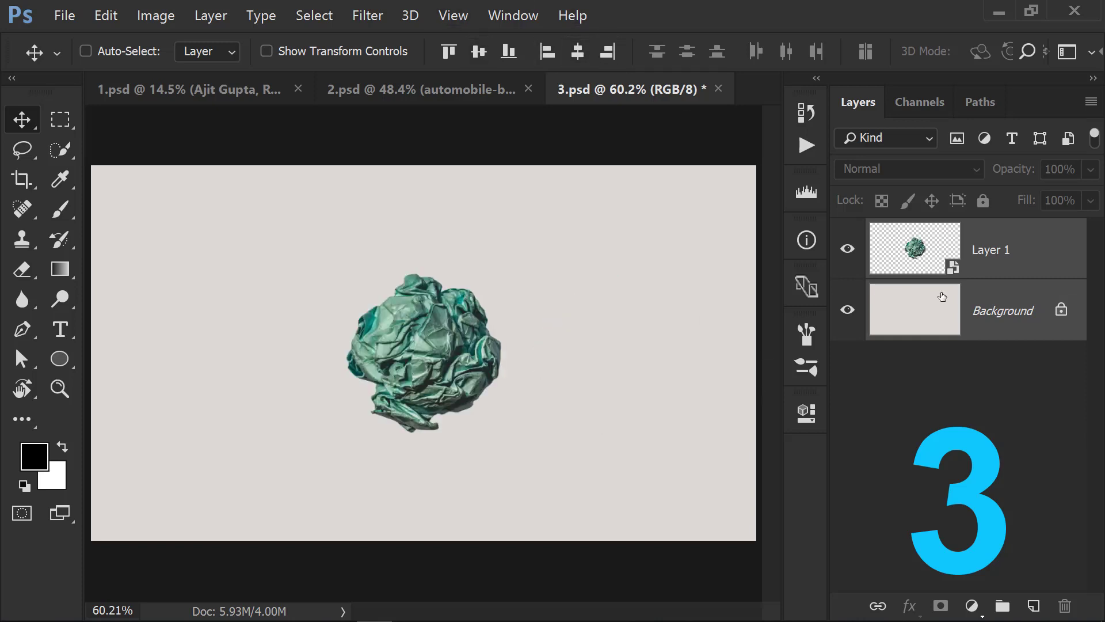
left_click(999, 329)
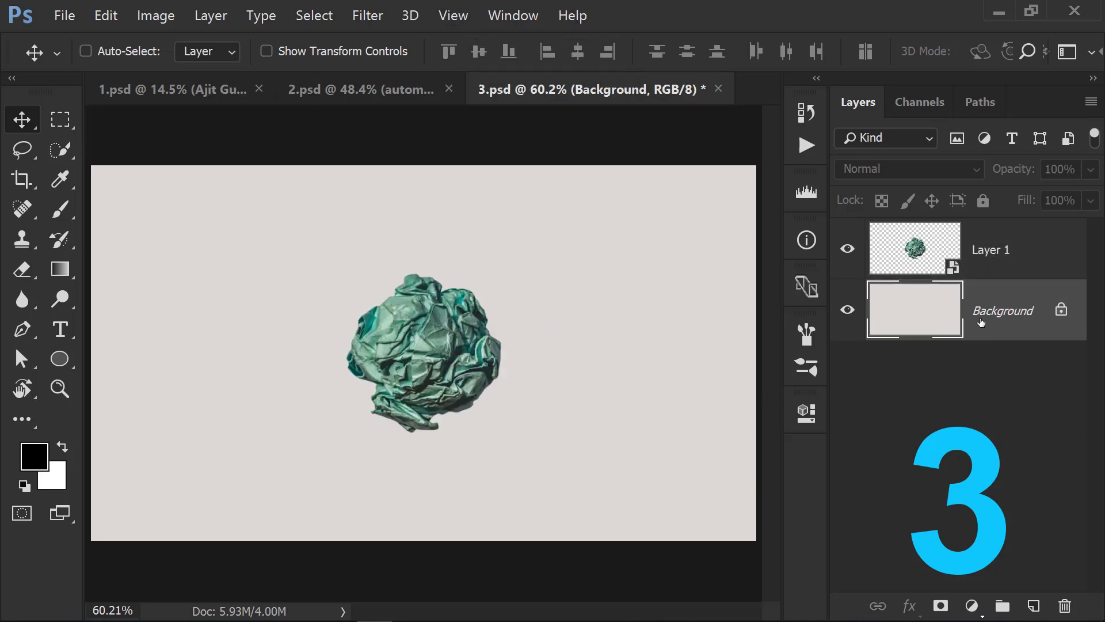
Add a black-filled Layer 2 and move the paper ball down and right.
key("ctrl+shift+alt+n")
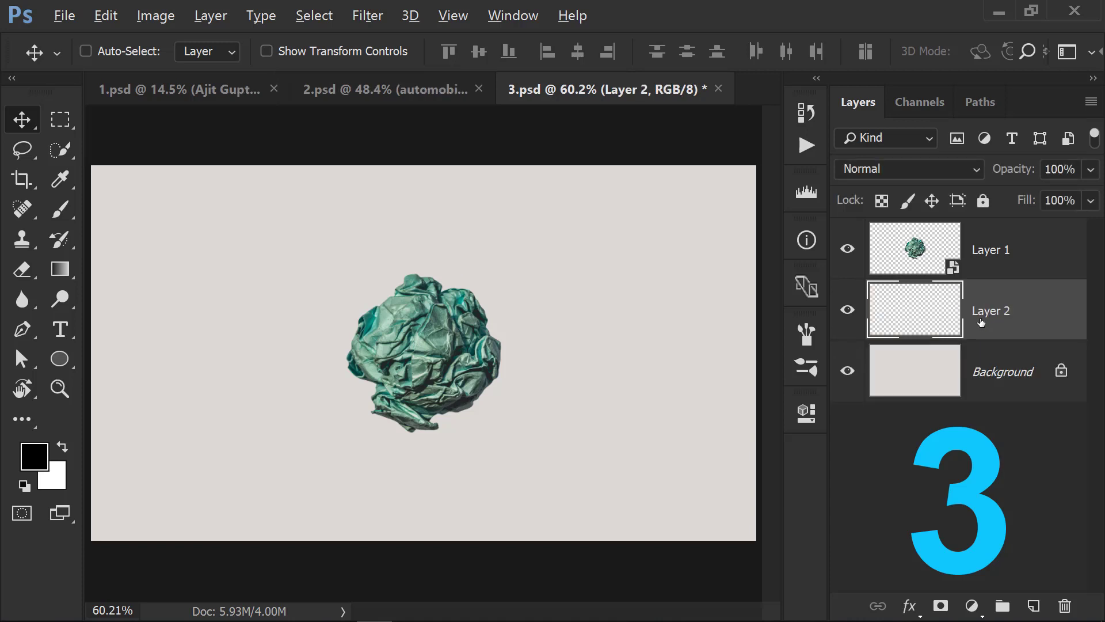
key("alt+BackSpace")
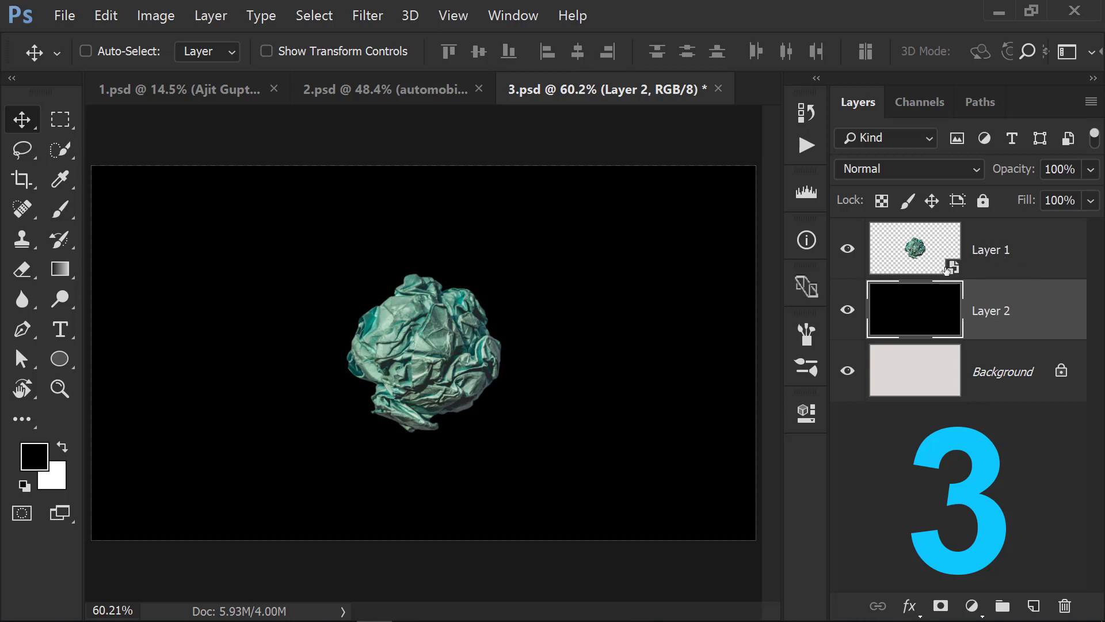
left_click(1018, 268, "ctrl")
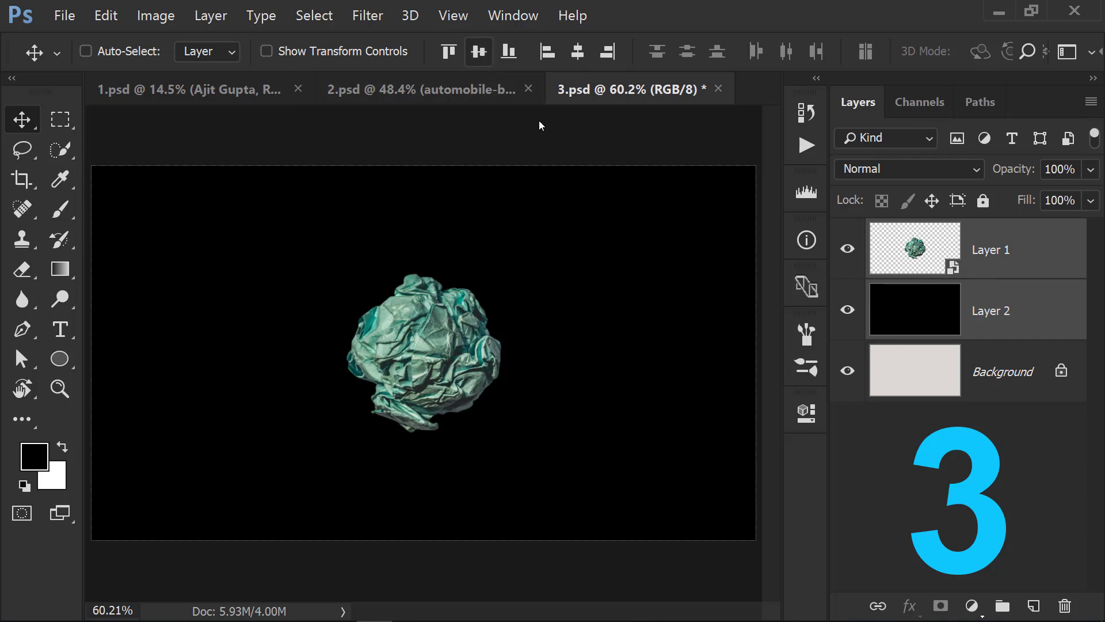
left_click(937, 251)
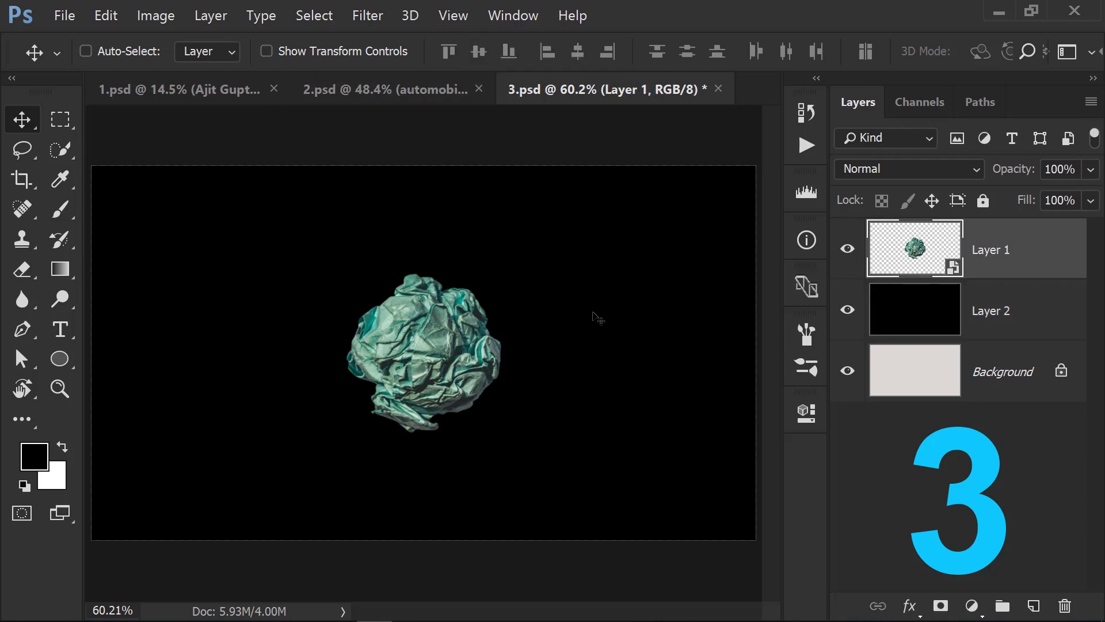
left_click_drag(469, 347, 527, 409)
Centre the paper ball on Layer 2 both ways, then clear Layer 2's black fill.
left_click(961, 311, "ctrl")
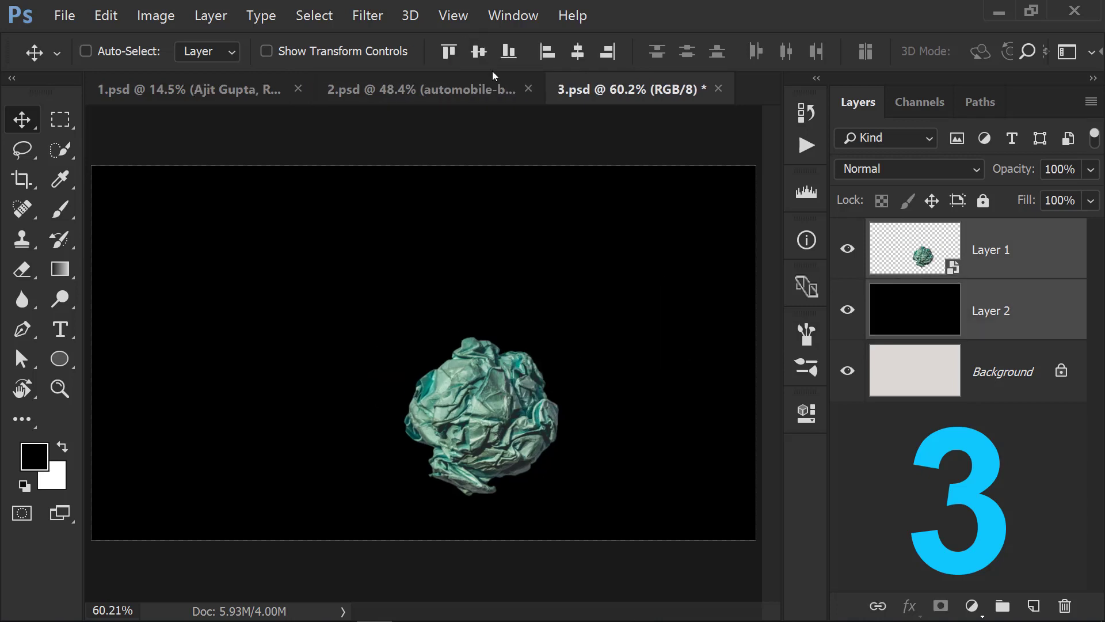
left_click(477, 52)
left_click(578, 52)
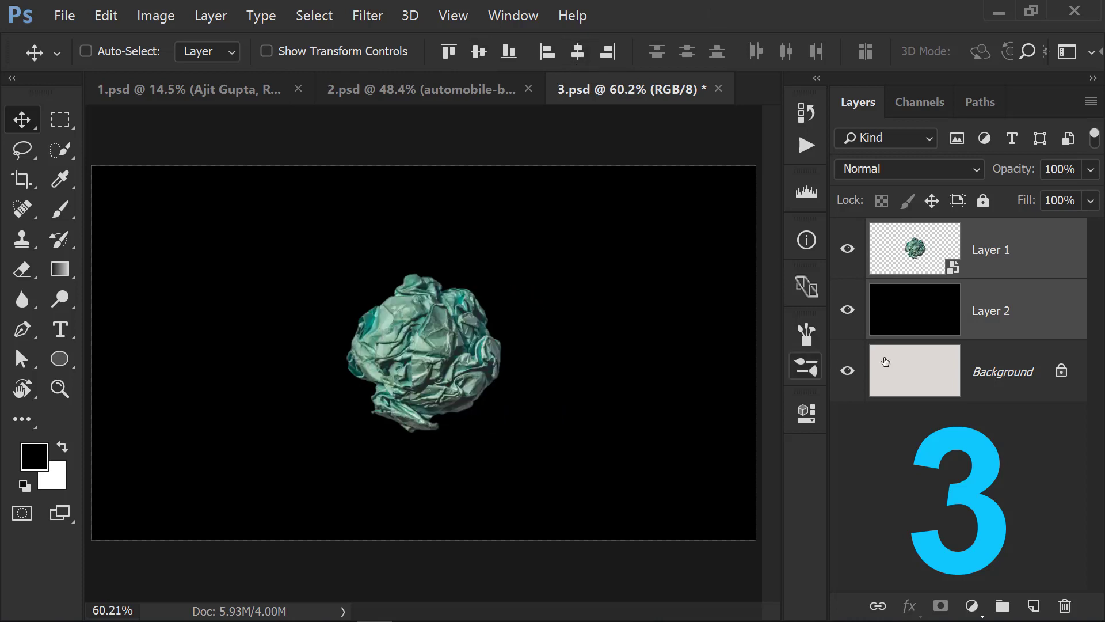
left_click(917, 315)
left_click(906, 321, "ctrl")
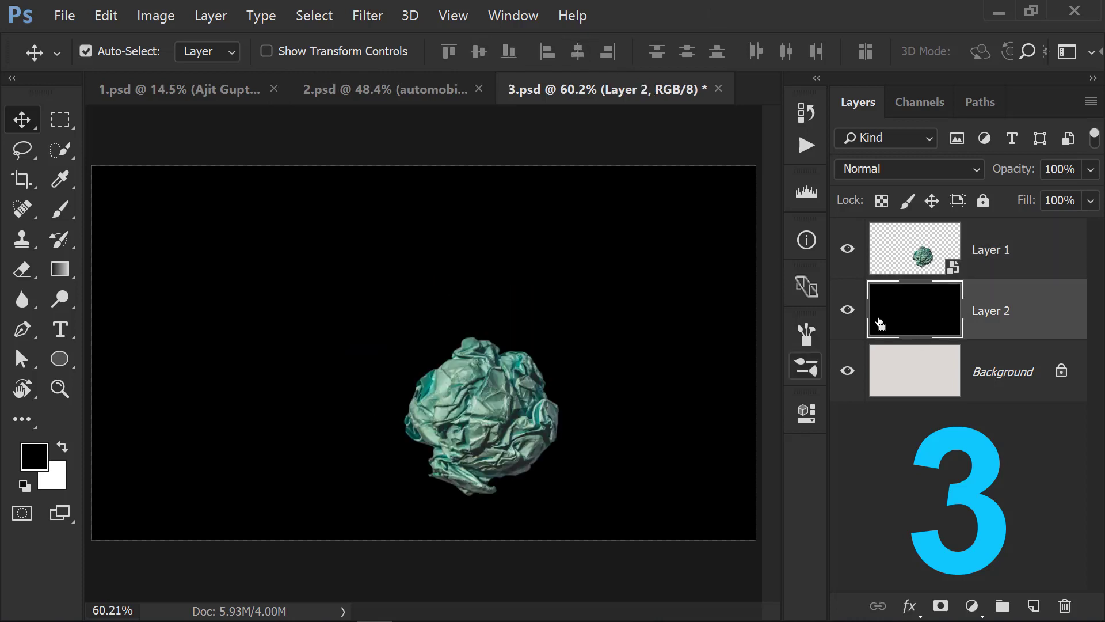
key("Delete")
Fill a full-height rectangular strip on Layer 2 with black.
key("m")
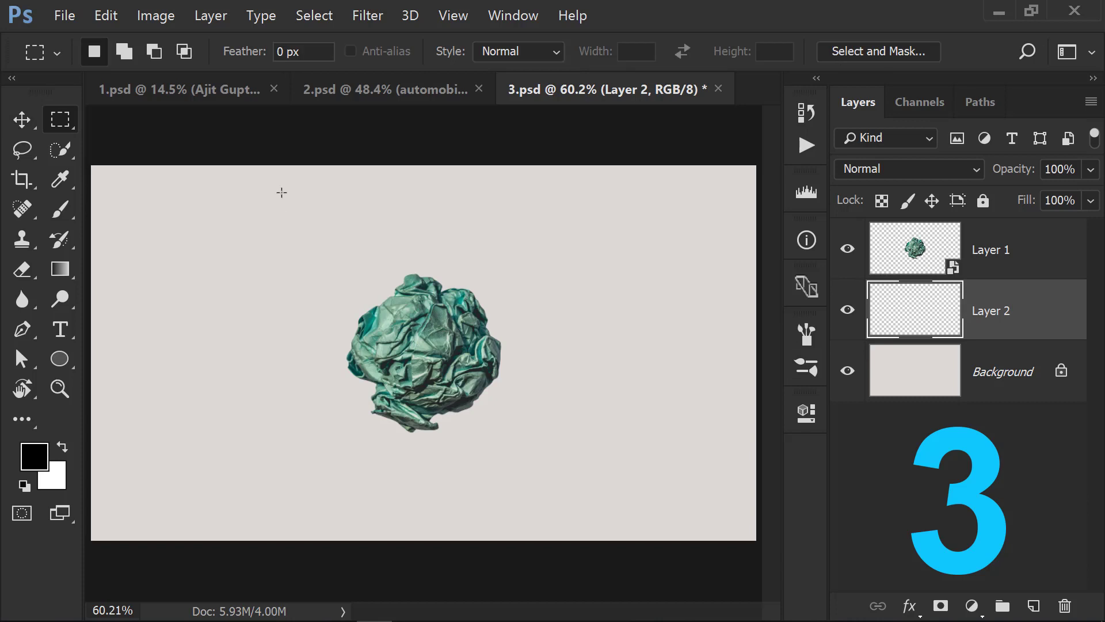
mouse_move(265, 165)
left_mouse_down()
mouse_move(408, 604)
mouse_move(414, 576)
left_mouse_up()
key("alt+BackSpace")
key("ctrl+d")
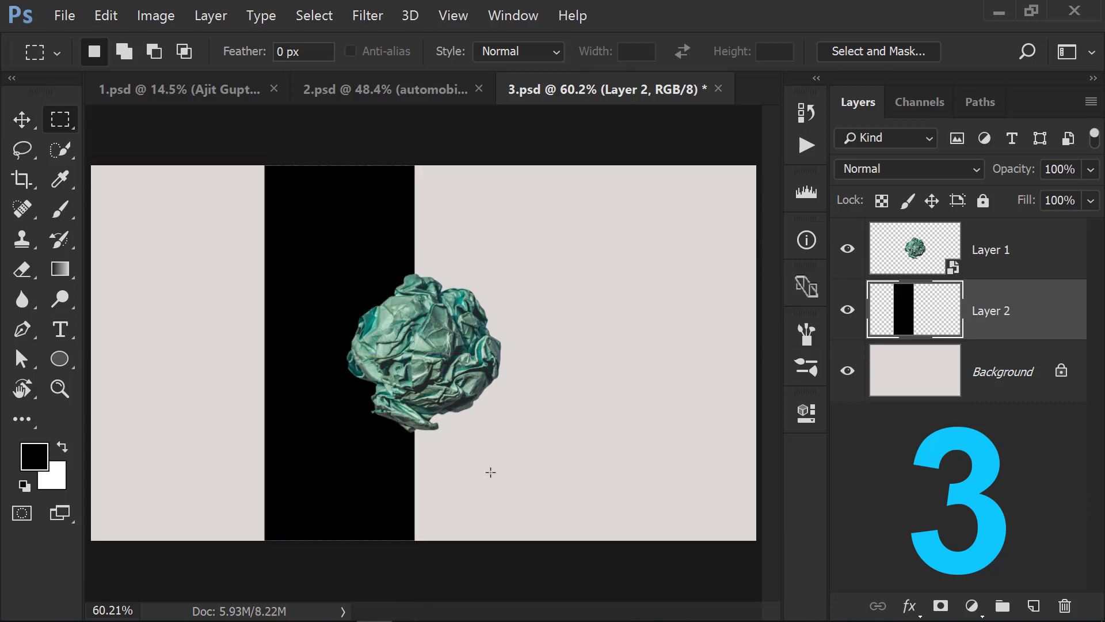
key("c")
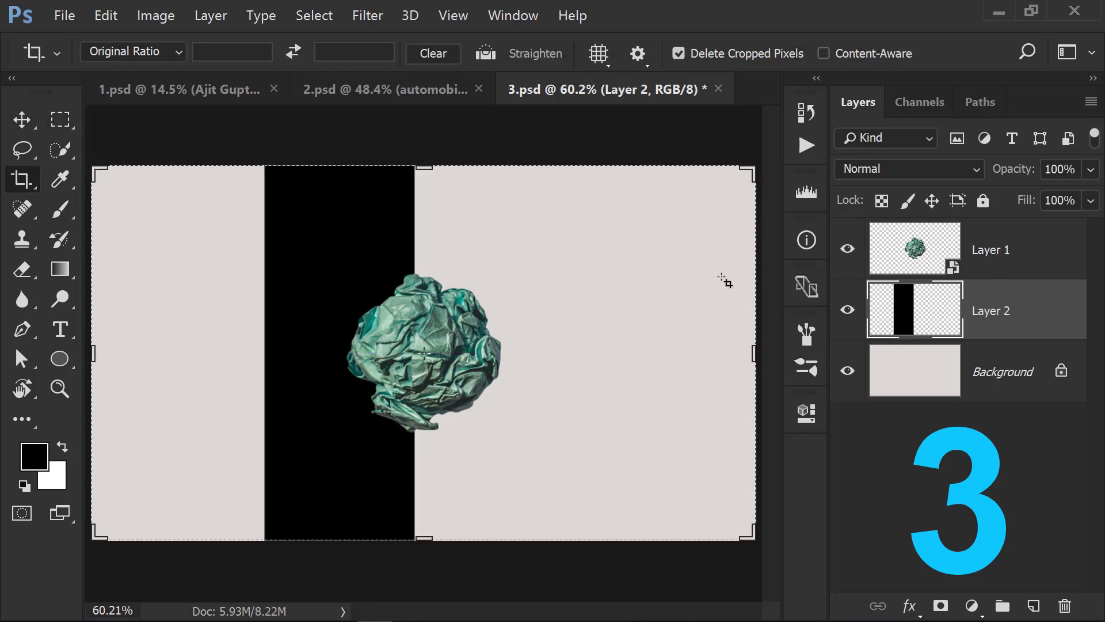
key("v")
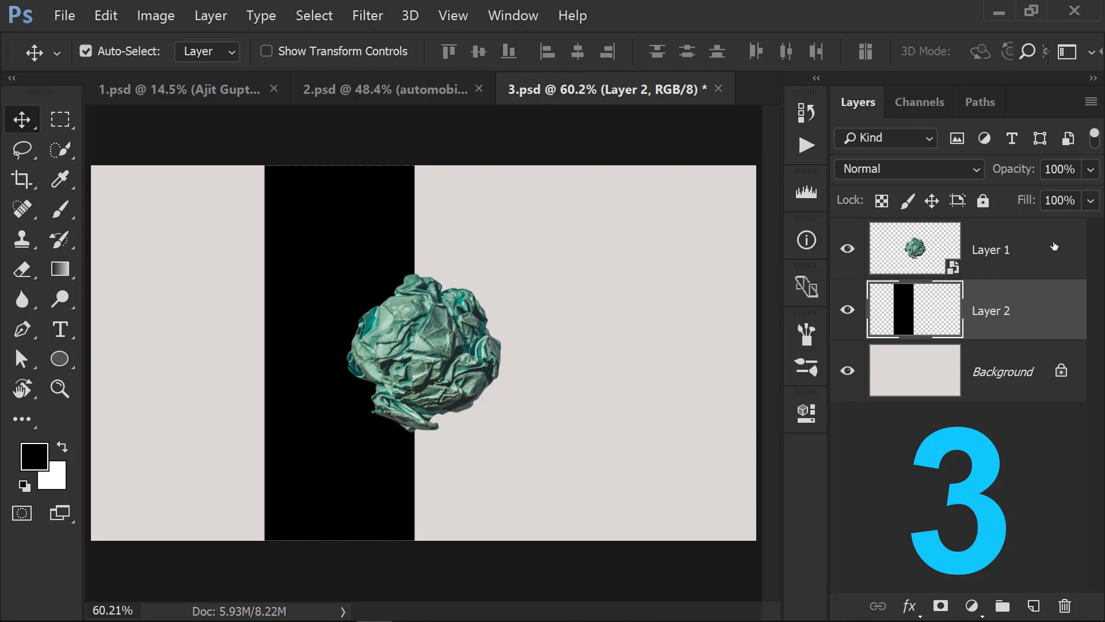
Centre the black strip and paper ball horizontally together, then select the Background layer.
left_click(1034, 247, "ctrl")
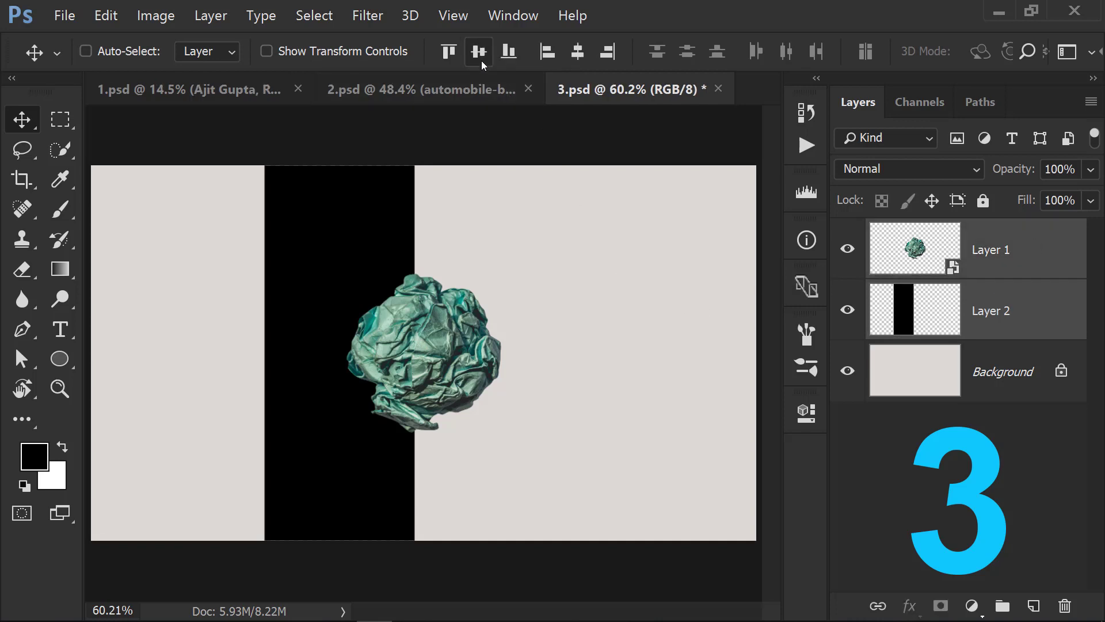
left_click(579, 53)
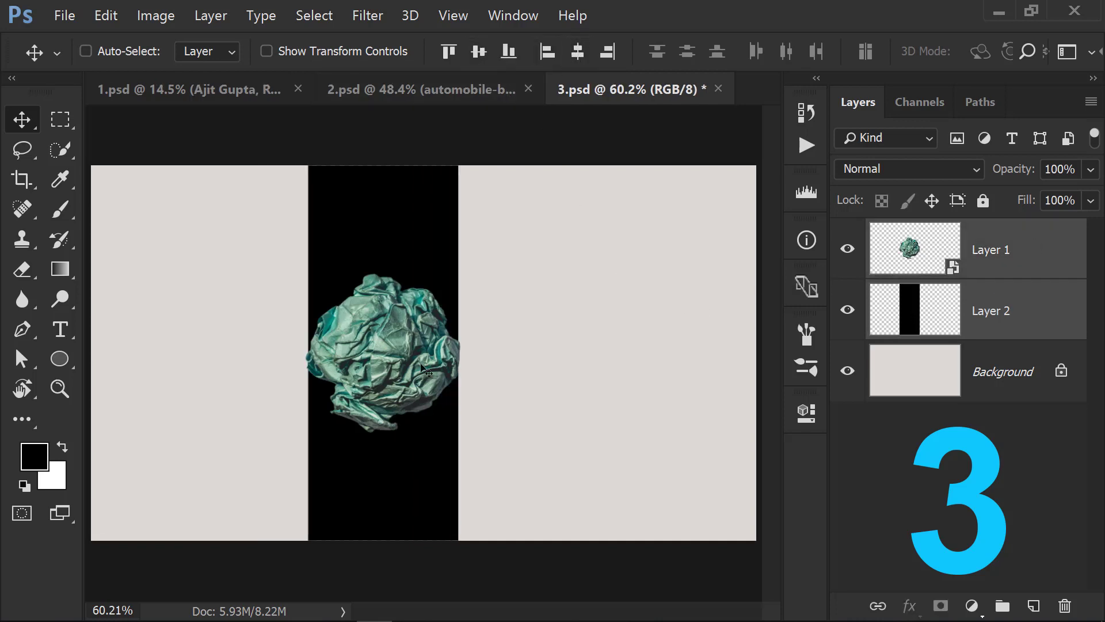
left_click(1030, 312)
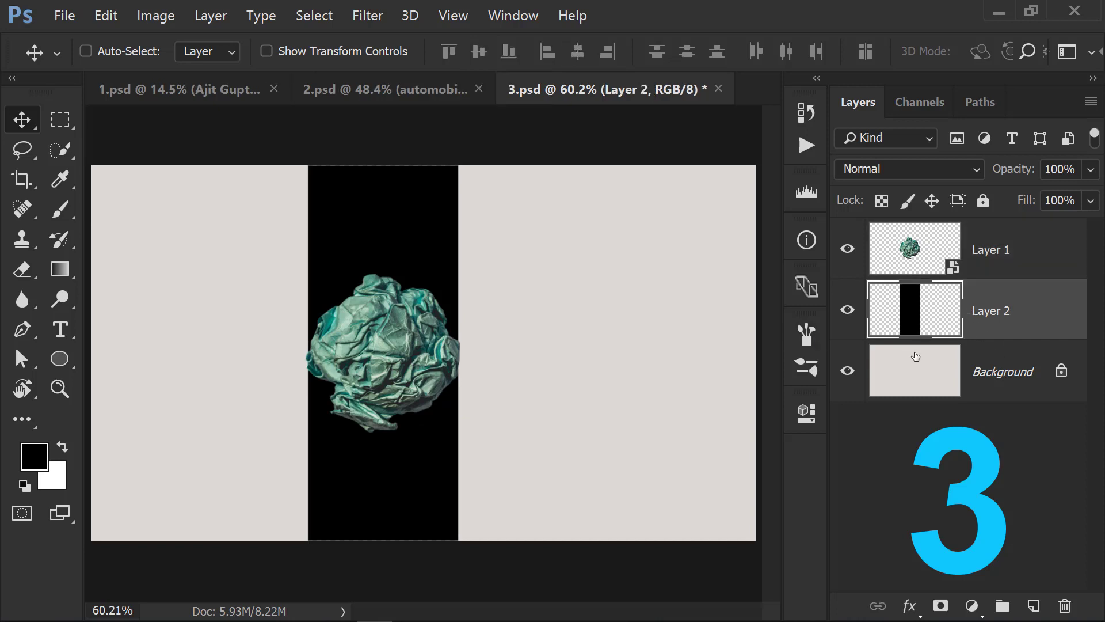
left_click(919, 377)
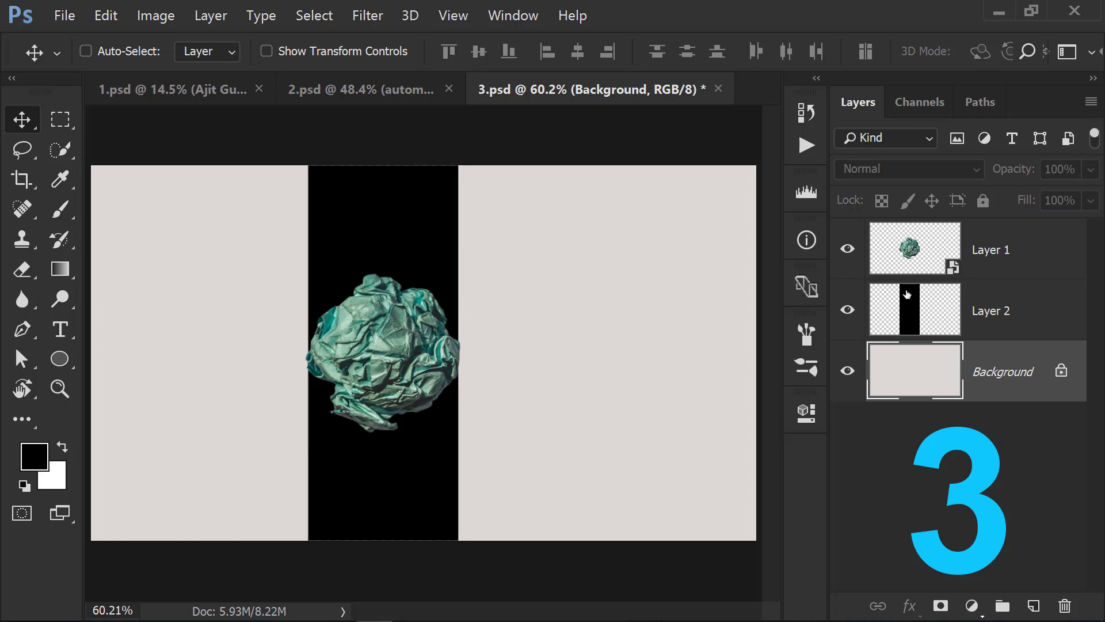
Hide the black strip layer and move the paper ball up and left.
left_click(848, 311)
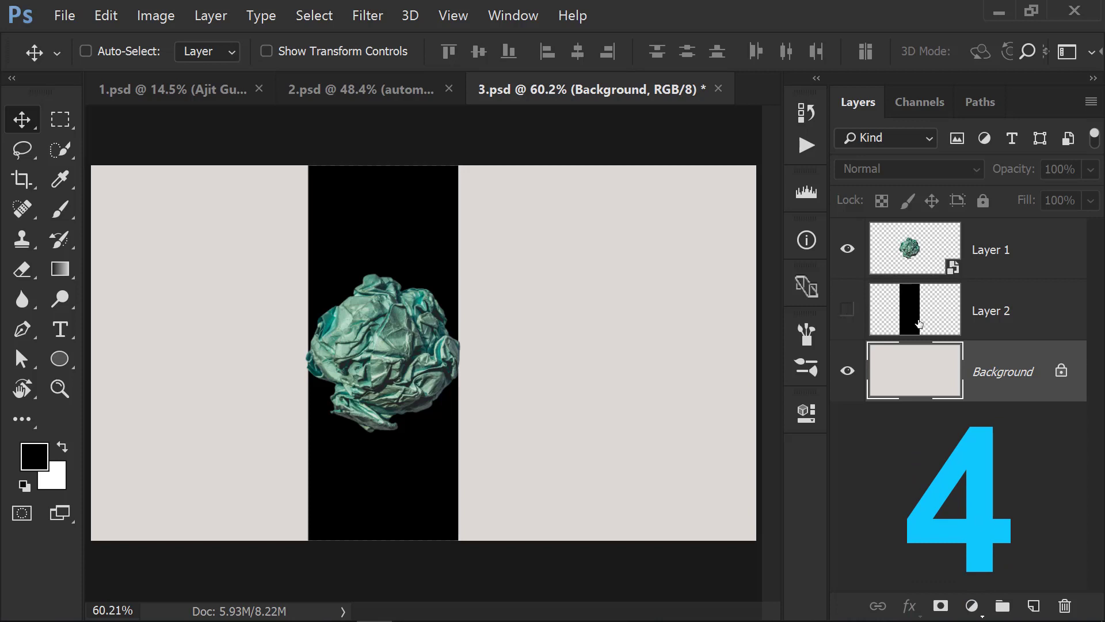
left_click(895, 320)
left_click(924, 236)
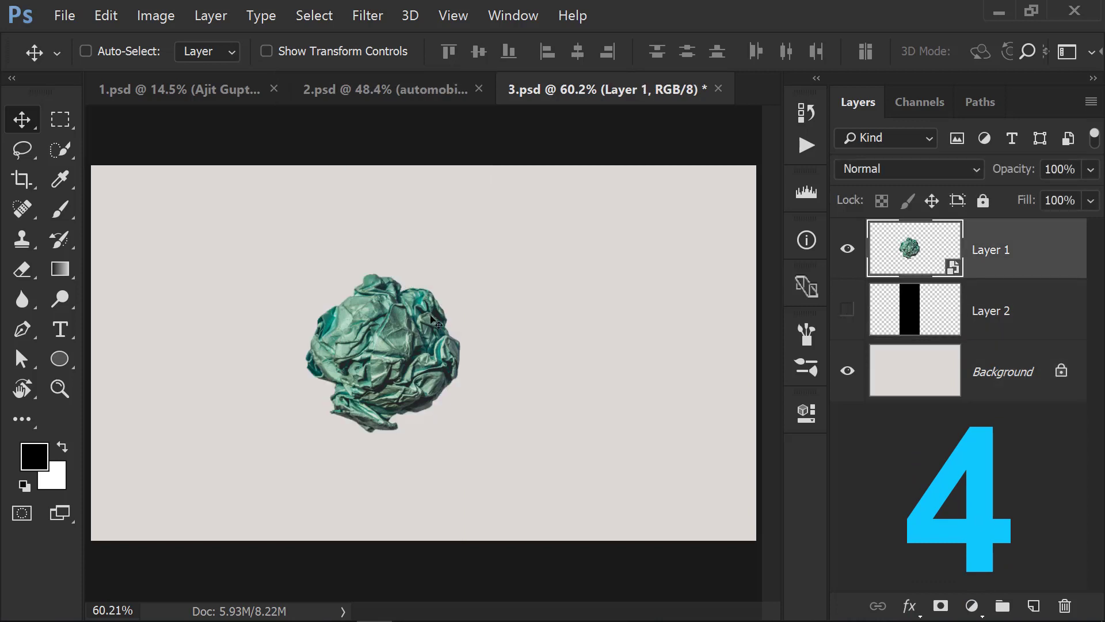
mouse_move(373, 378)
left_mouse_down()
mouse_move(311, 263)
mouse_move(246, 349)
left_mouse_up()
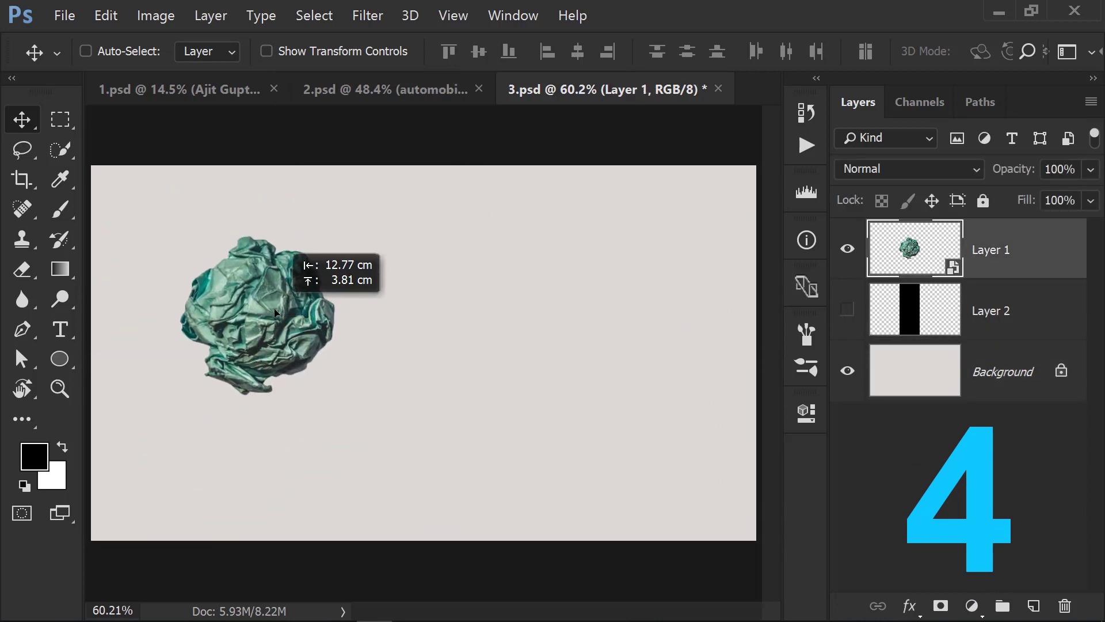
Centre the paper ball horizontally and vertically on a thin marquee strip below it, then deselect.
left_click(60, 119)
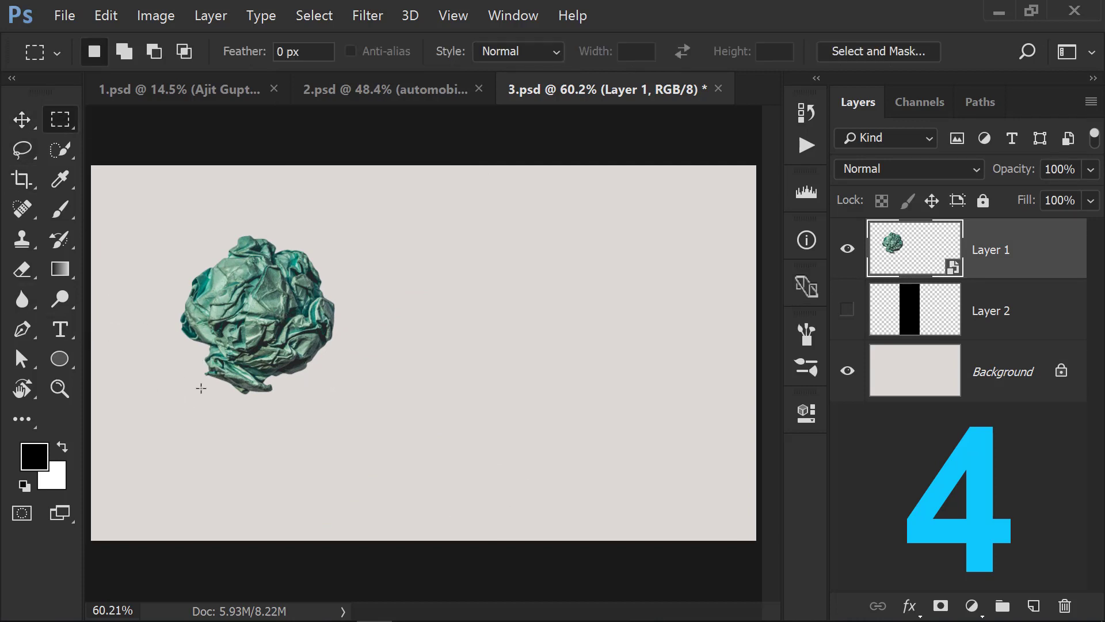
left_click_drag(202, 396, 542, 413)
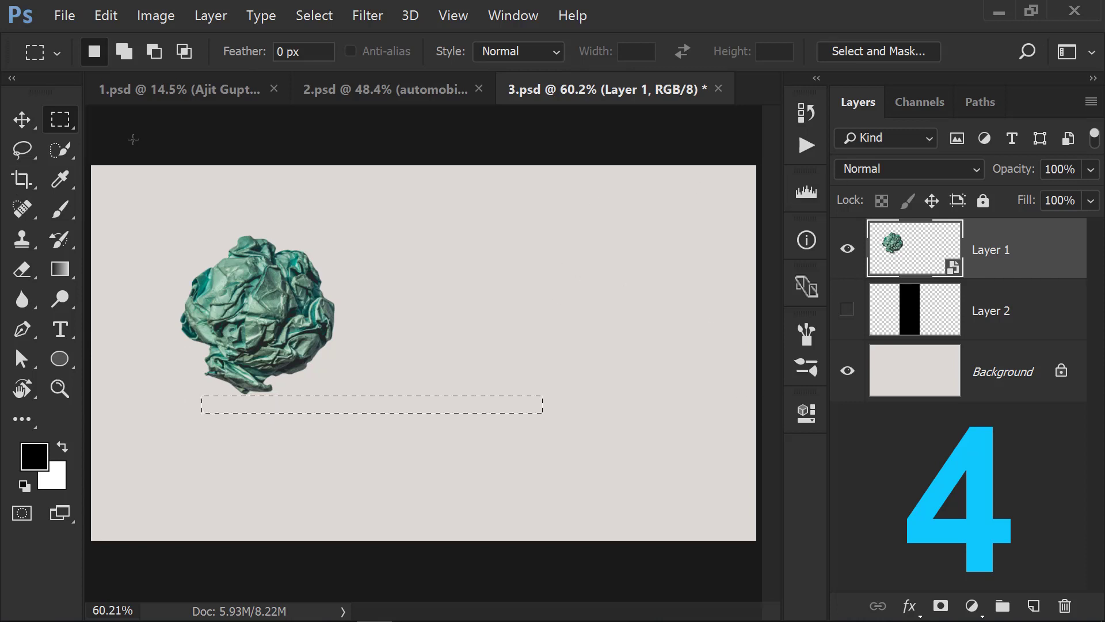
left_click(34, 118)
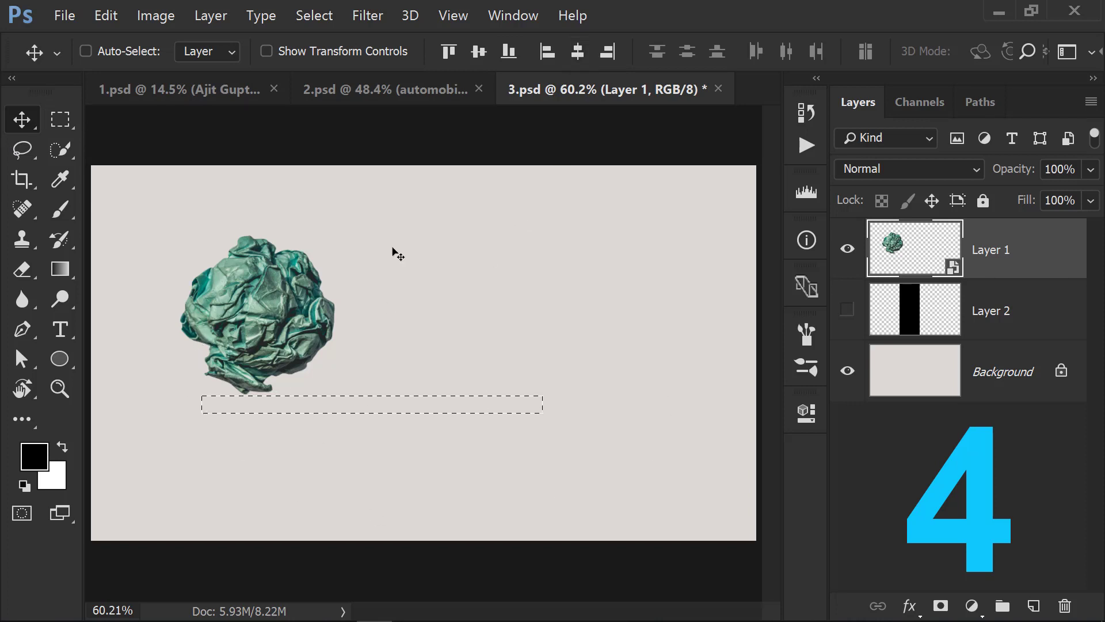
left_click(583, 53)
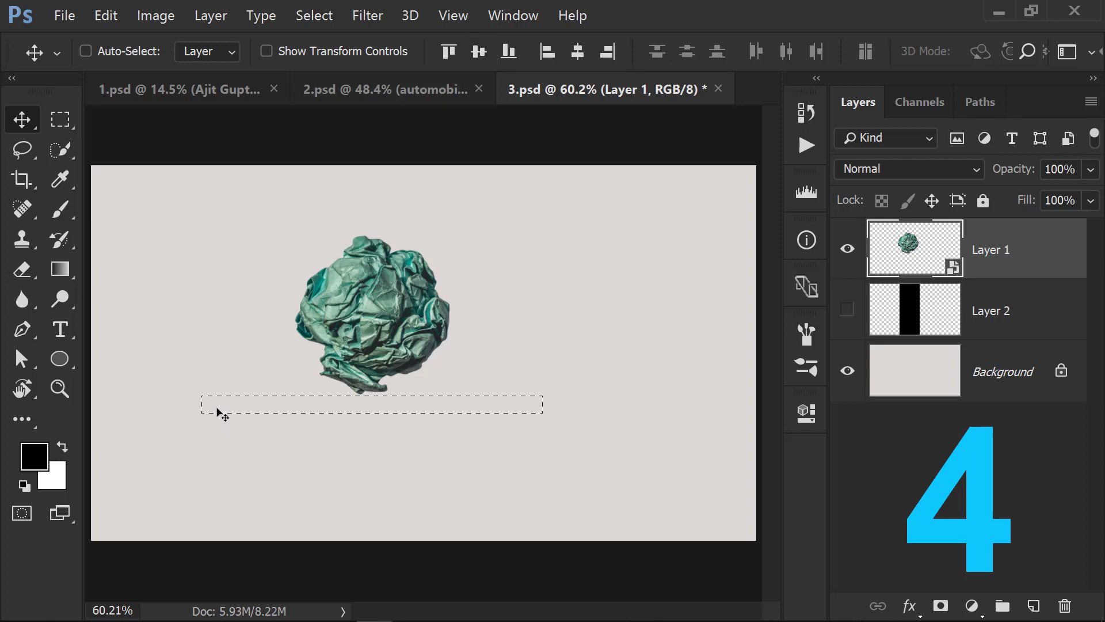
left_click(478, 53)
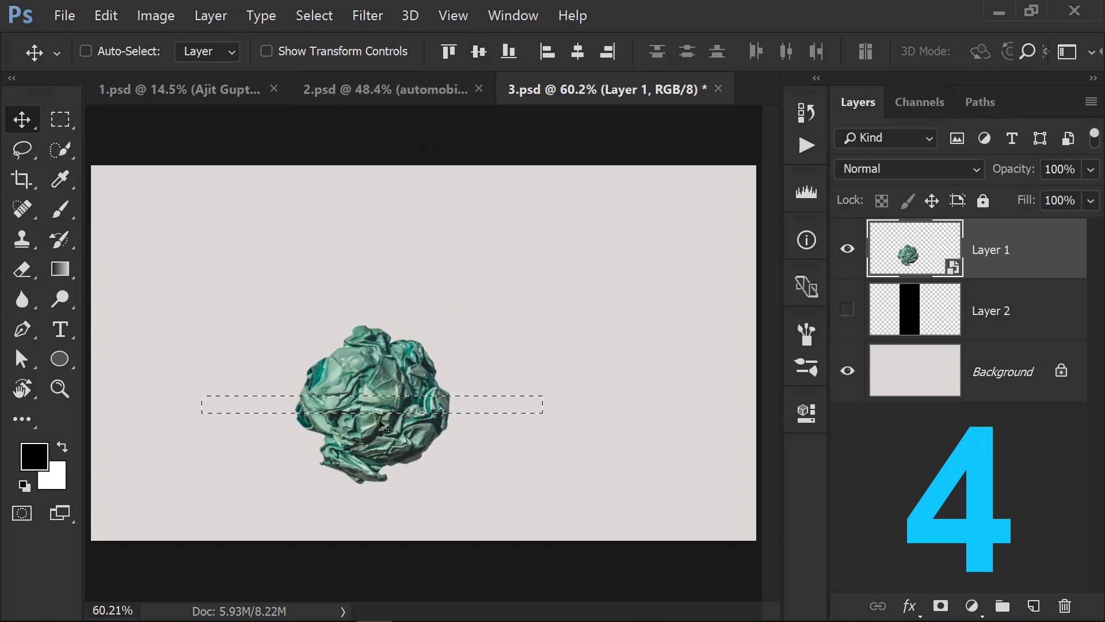
key("ctrl+d")
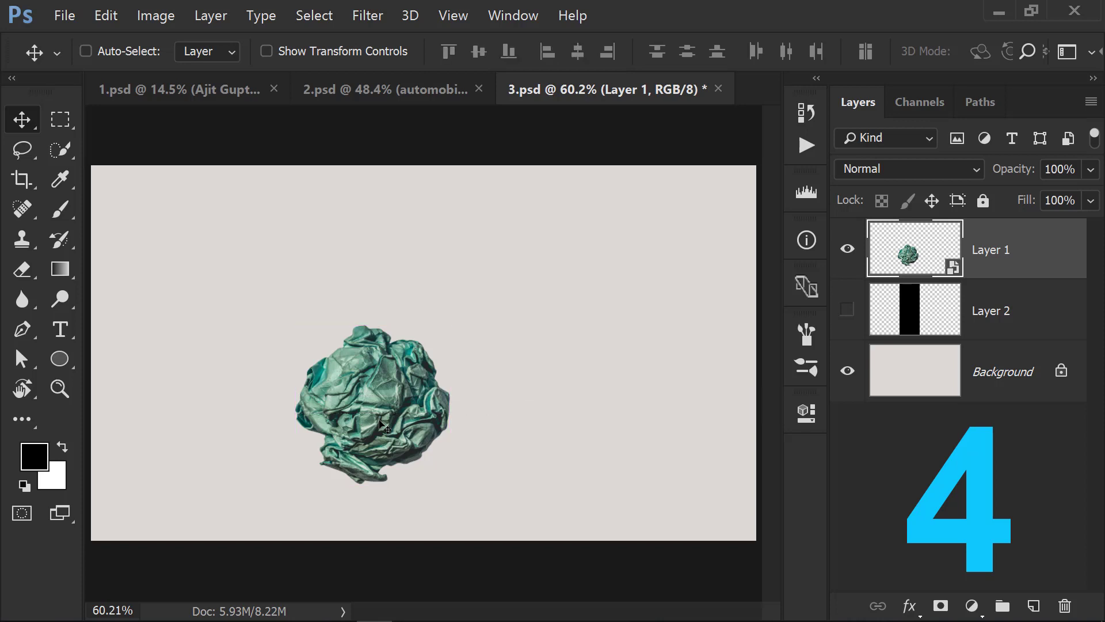
left_click(60, 119)
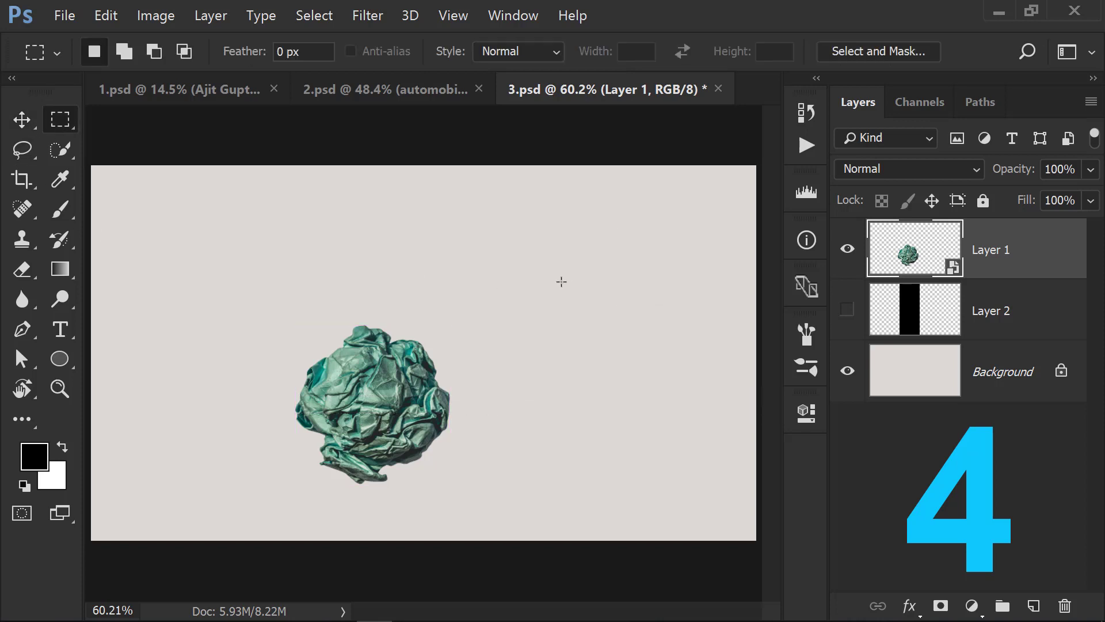
Align the ball's horizontal centre to a tall narrow marquee strip right of it.
left_click_drag(620, 234, 647, 508)
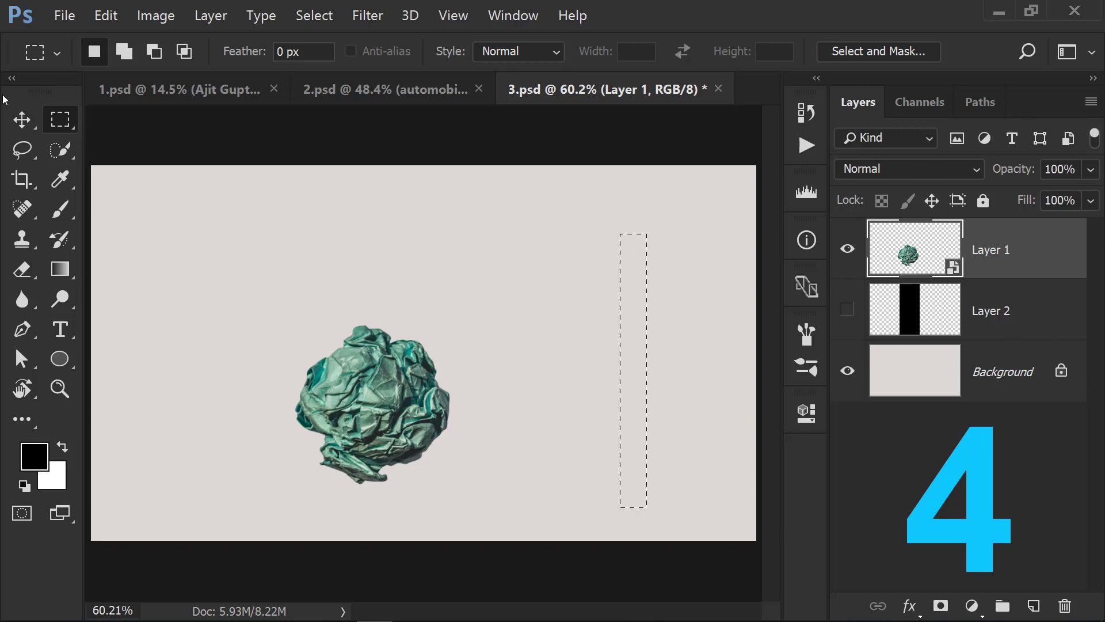
left_click(22, 119)
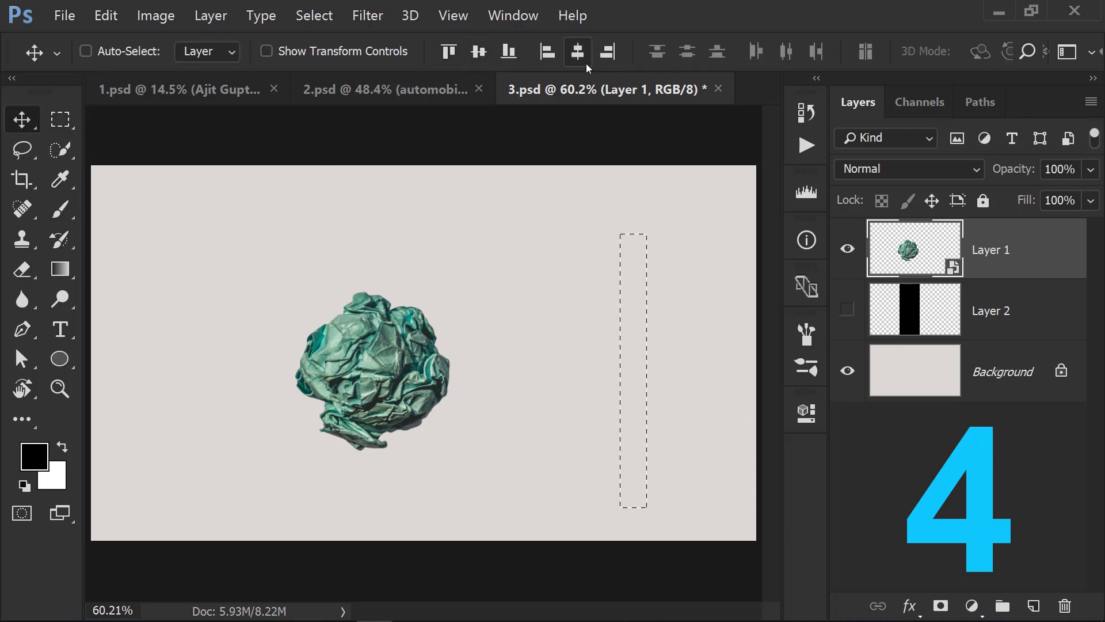
left_click(576, 54)
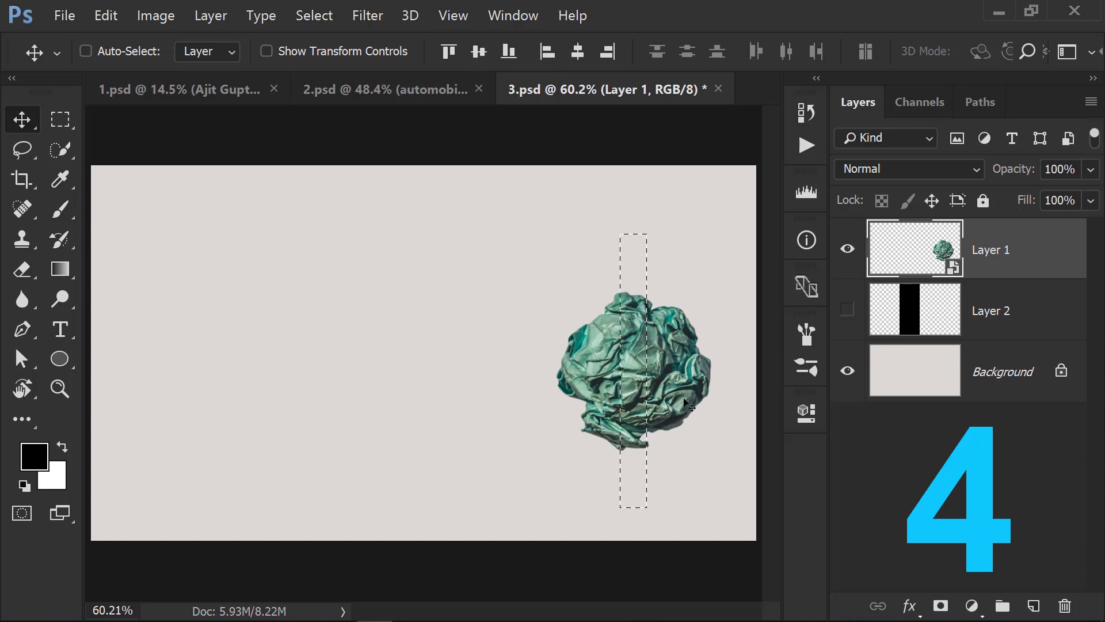
Marquee the entire canvas and centre the paper ball vertically and horizontally on it.
left_click(60, 120)
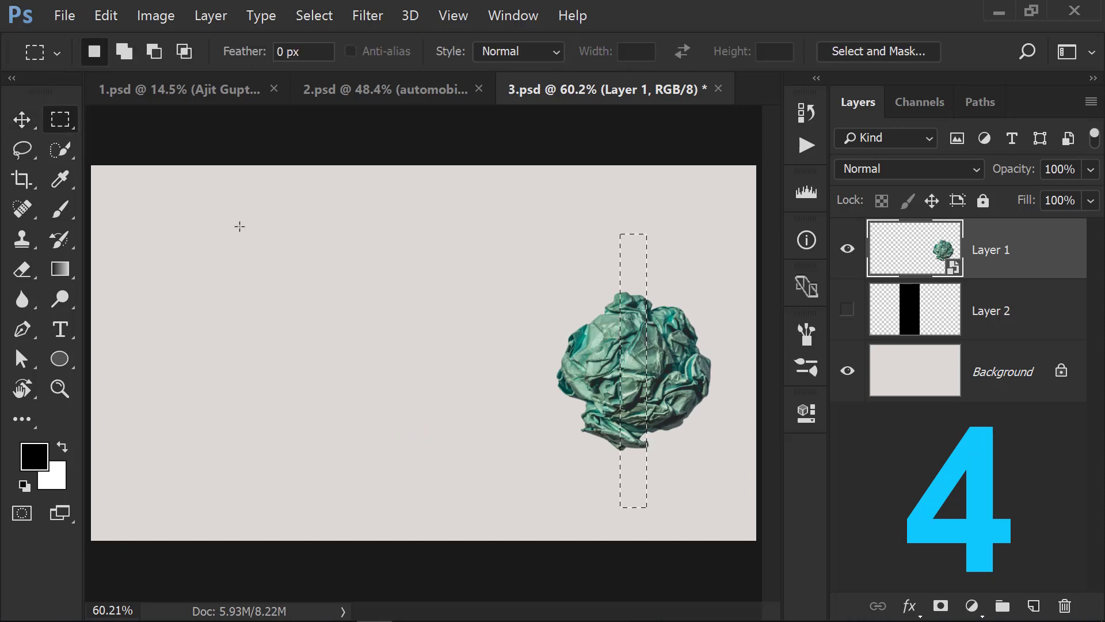
left_click(110, 193)
left_click_drag(92, 167, 823, 547)
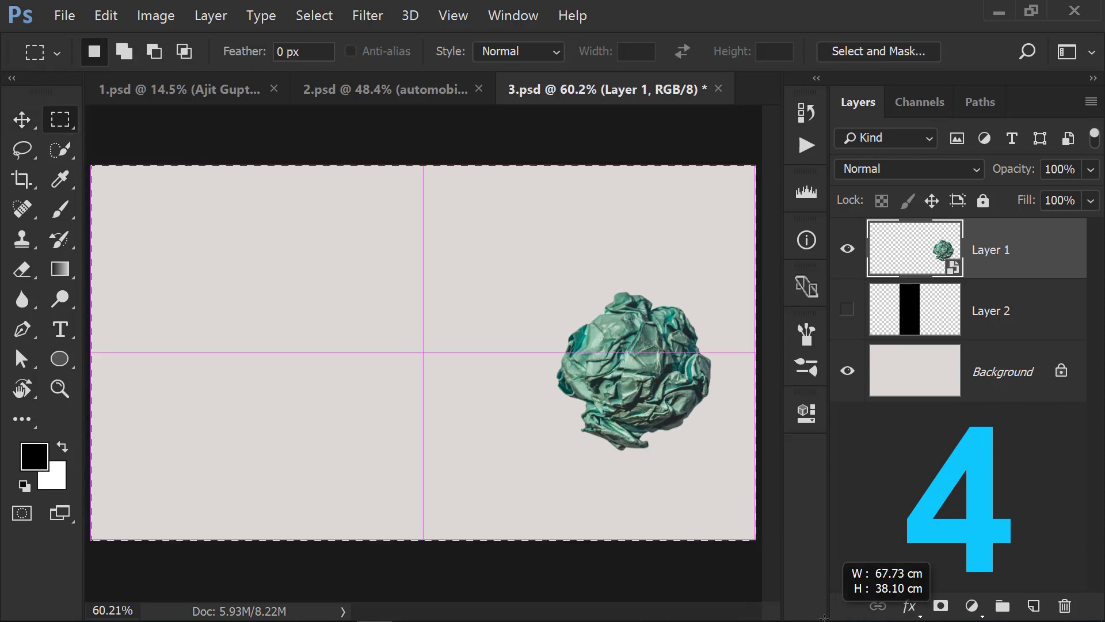
left_click(22, 119)
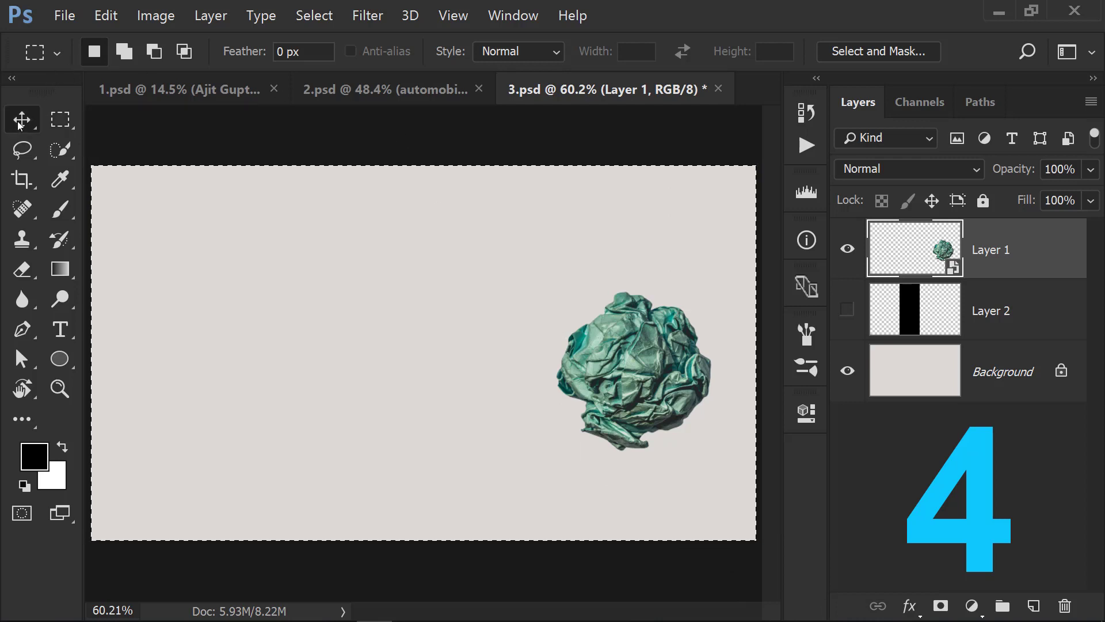
left_click(479, 51)
left_click(582, 60)
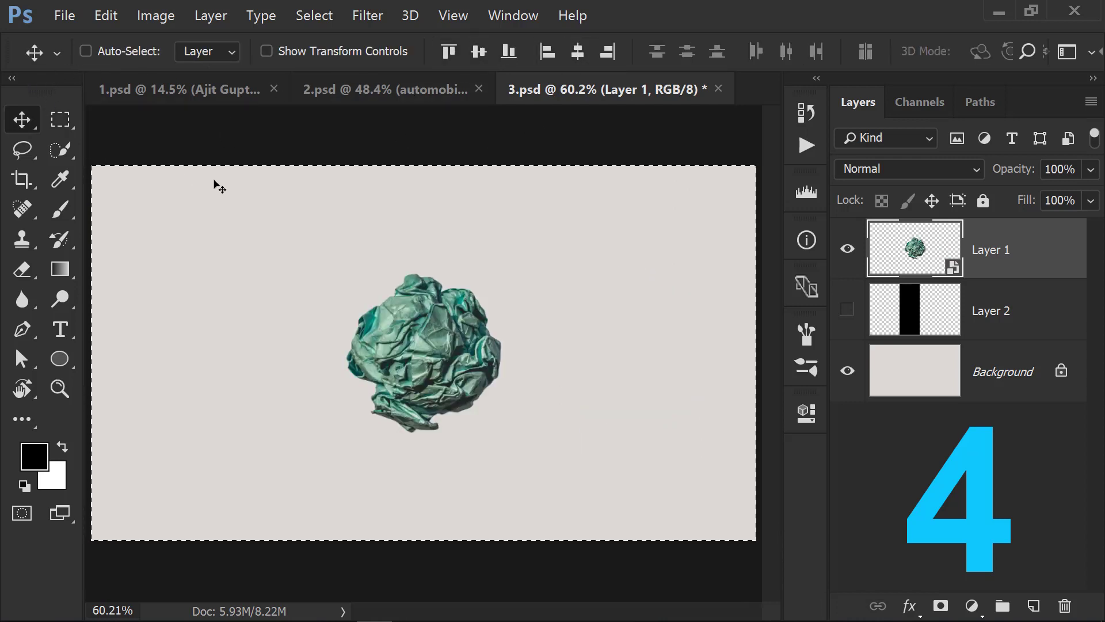
key("ctrl+d")
key("ctrl+a")
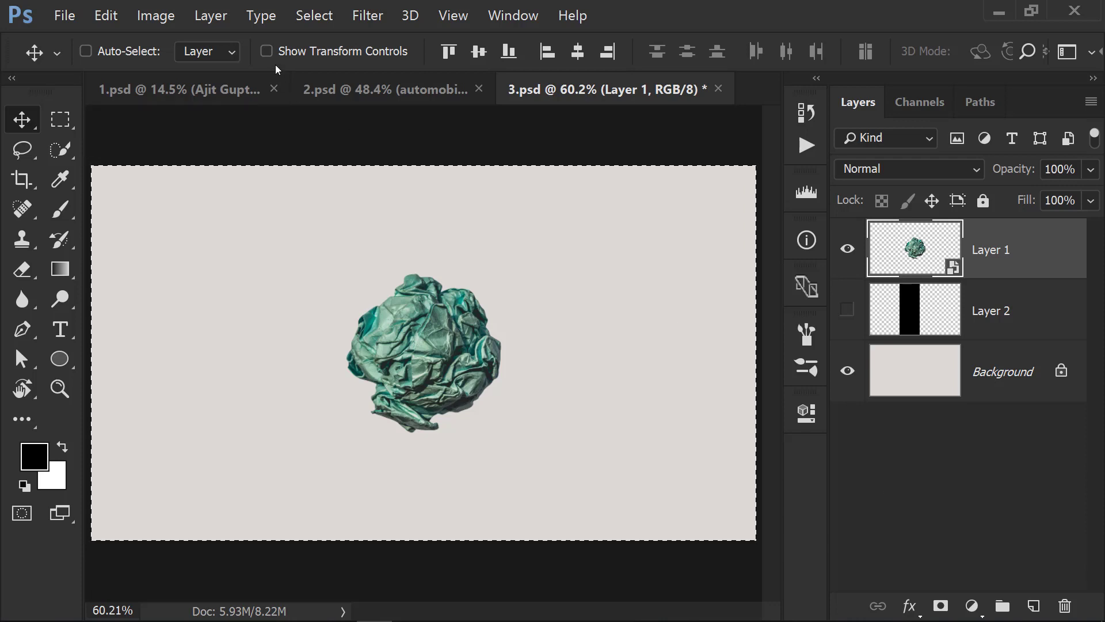
In 1.psd, show the Crown layer, place it atop the gold ring, and select the other layers.
left_click(253, 90)
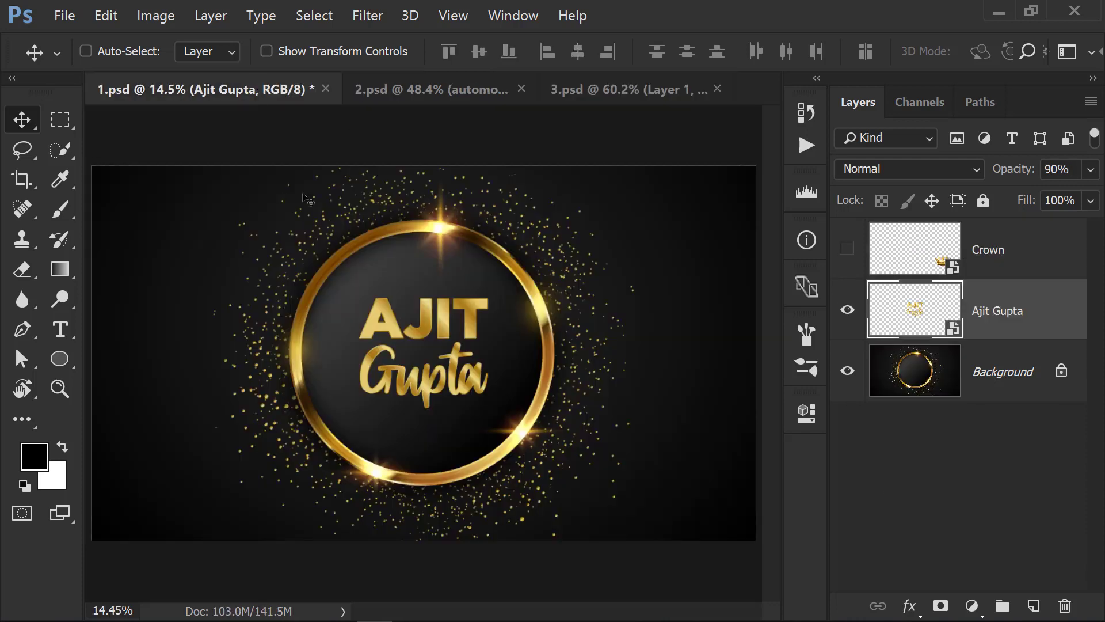
left_click(847, 248)
left_click(933, 266)
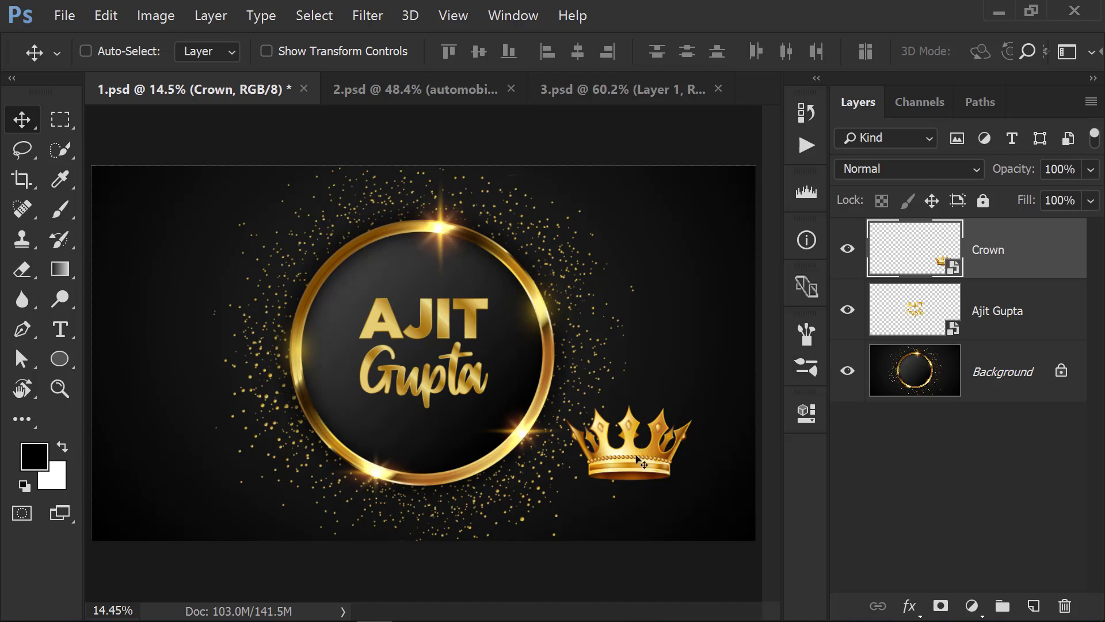
mouse_move(656, 426)
left_mouse_down()
mouse_move(462, 243)
mouse_move(445, 240)
left_mouse_up()
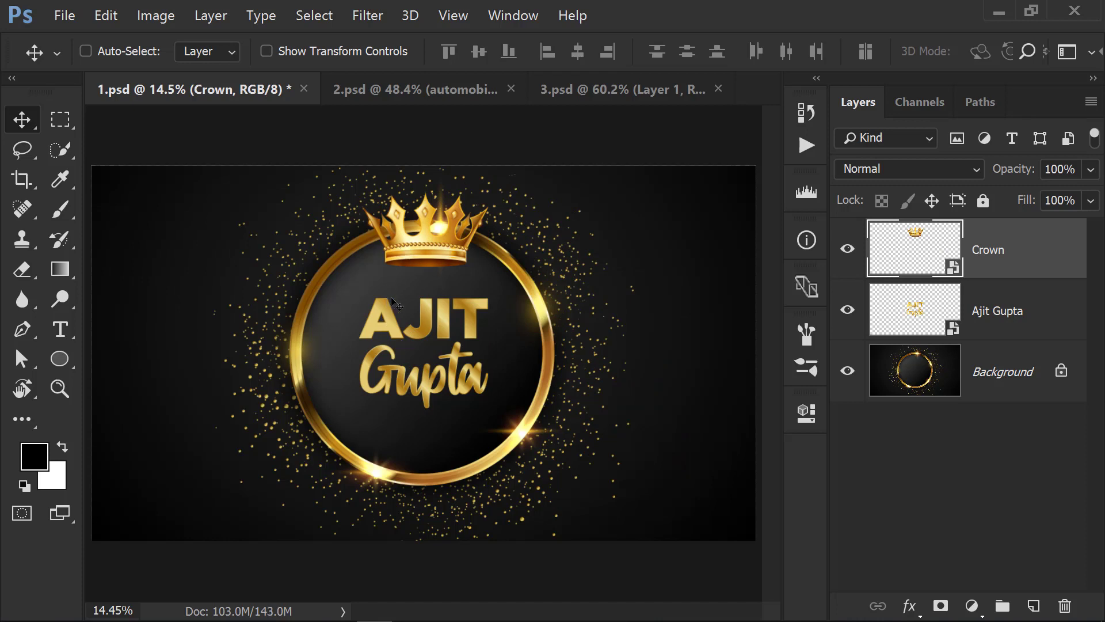
left_click(1039, 315, "shift")
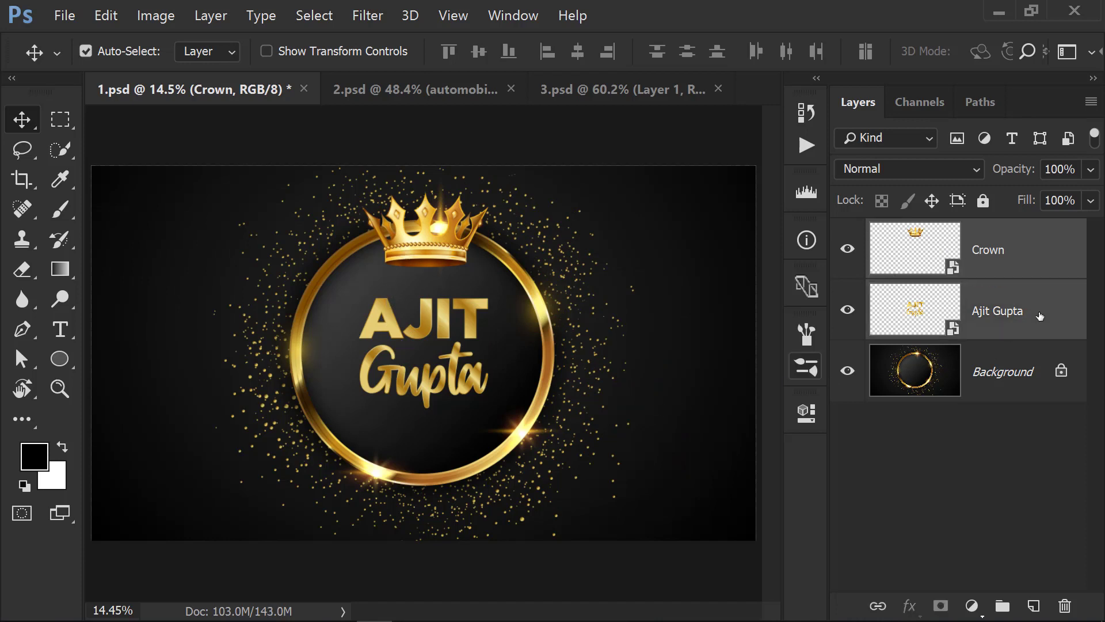
left_click(996, 387, "shift")
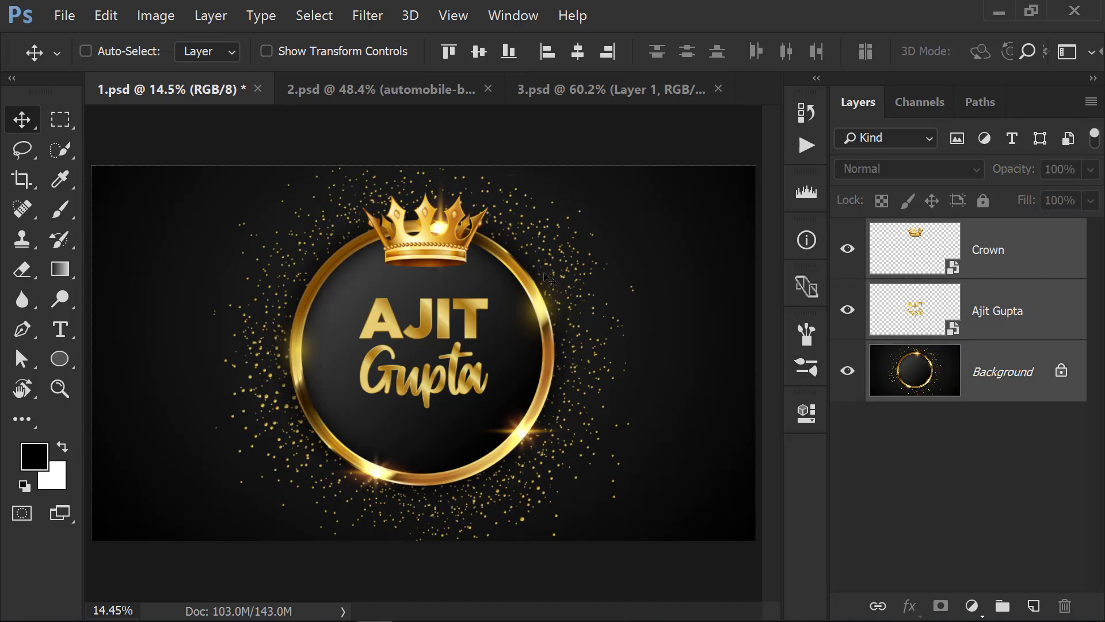
key("ctrl+a")
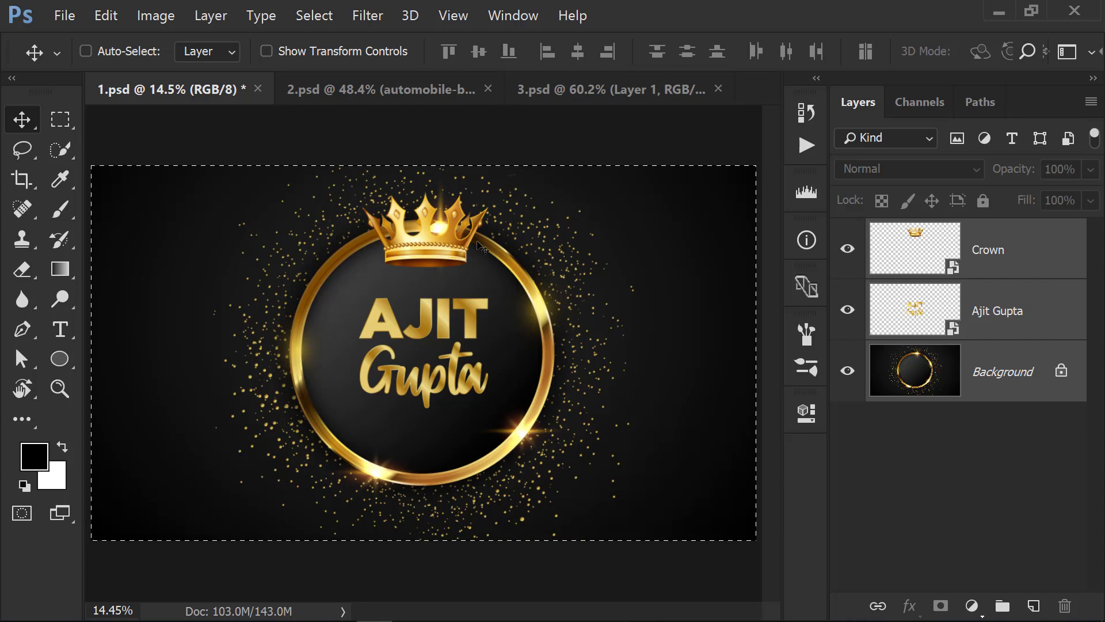
key("ctrl+d")
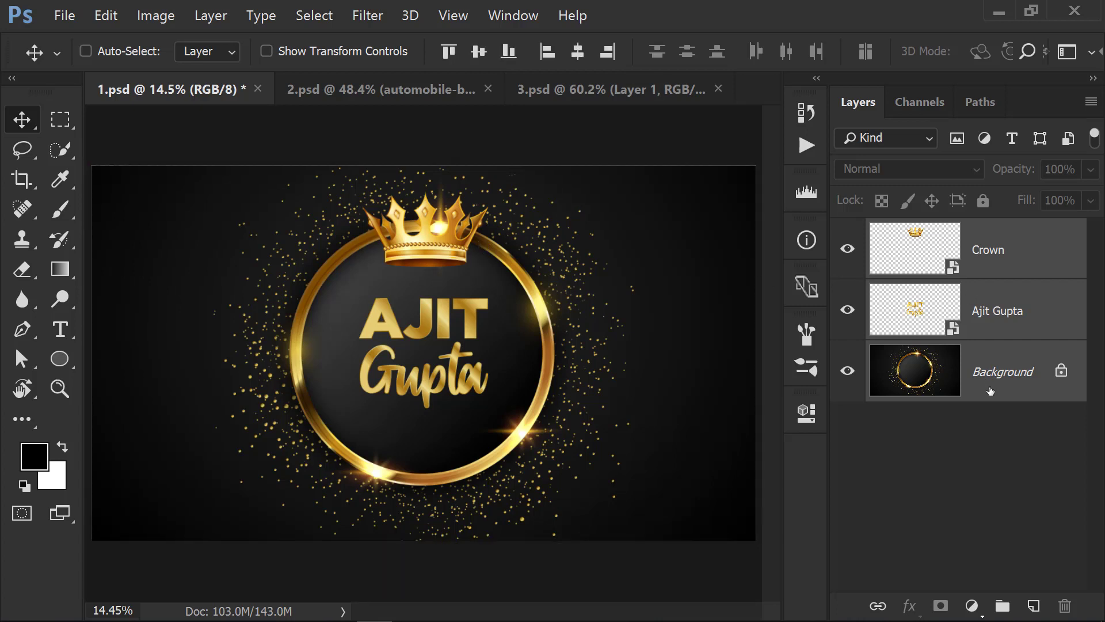
left_click(482, 51)
left_click(915, 282)
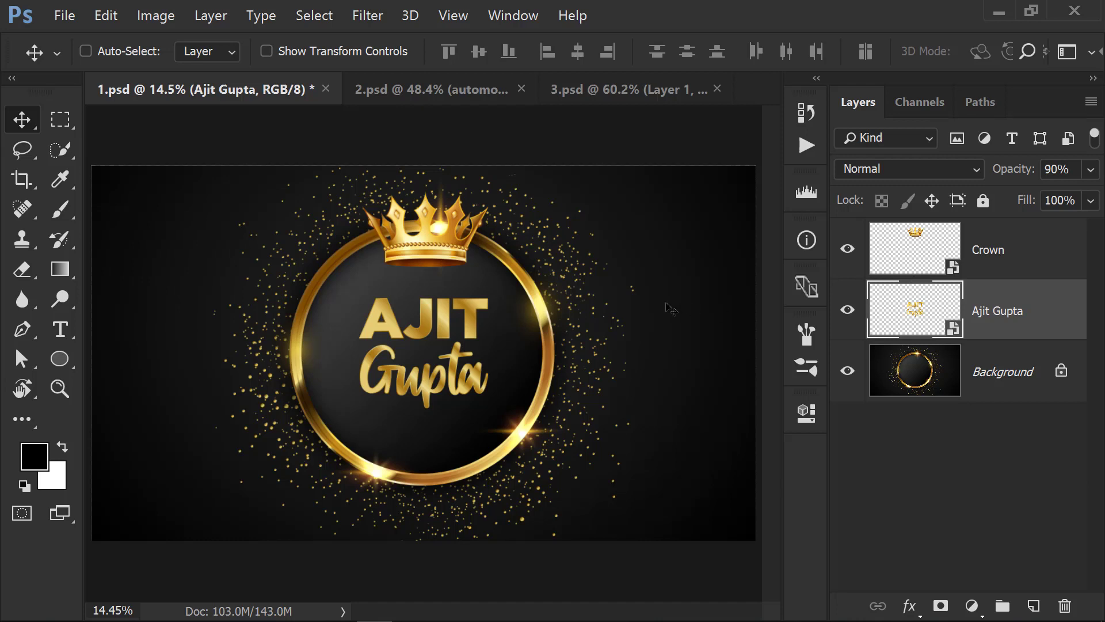
left_click(1064, 251, "ctrl")
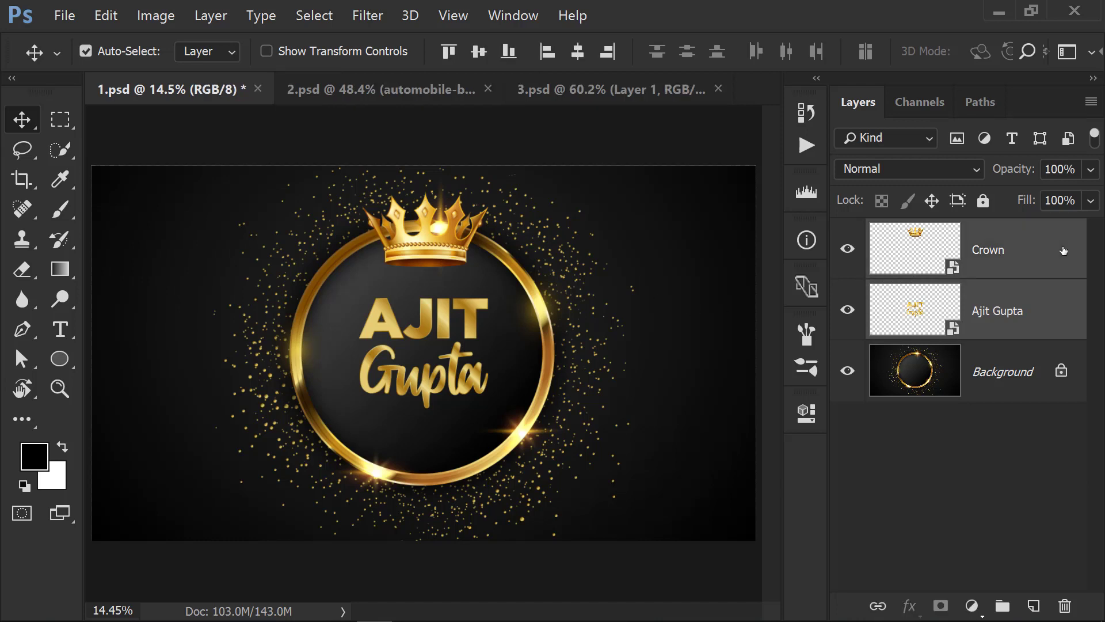
left_click(1003, 605)
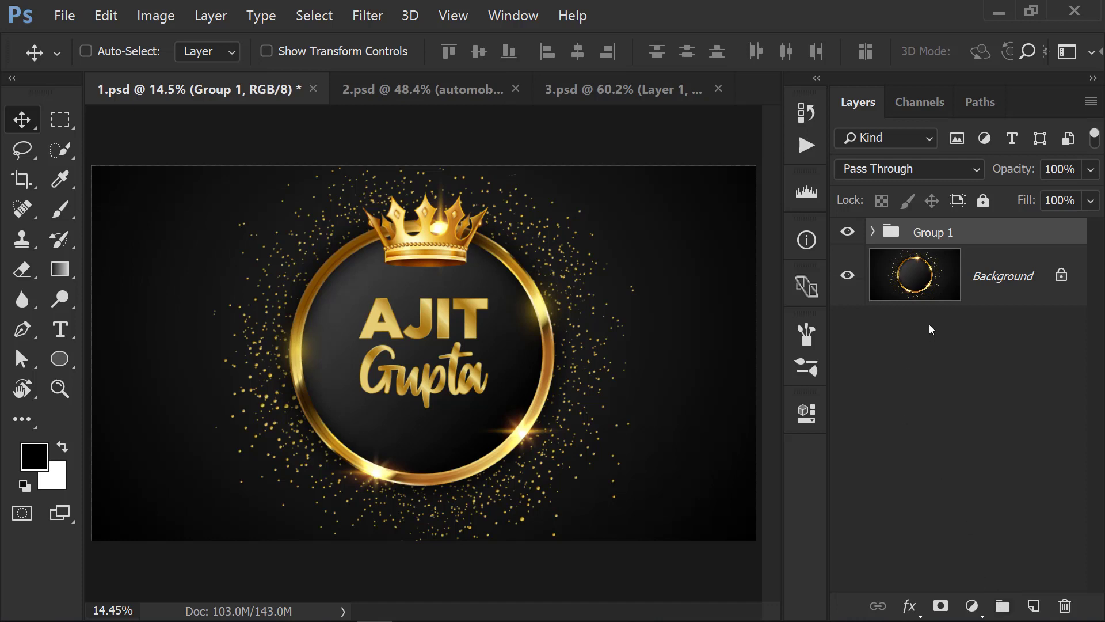
key("ctrl")
left_click(1002, 282, "ctrl")
left_click(479, 51)
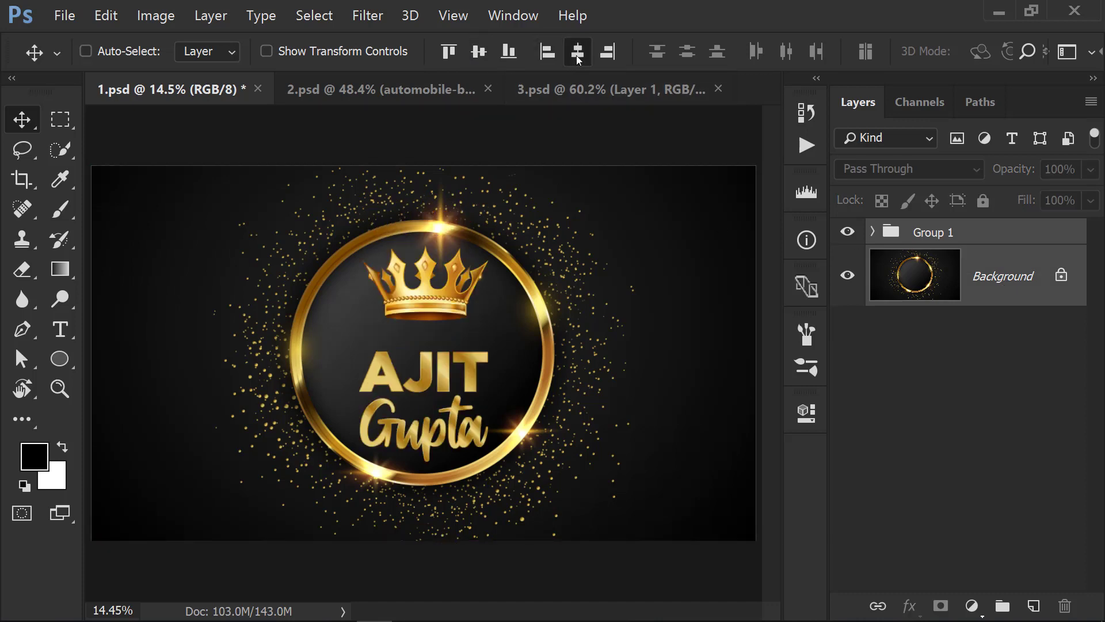
Scale Group 1 down slightly and check its distances to the canvas edges.
left_click(969, 234)
key("ctrl+t")
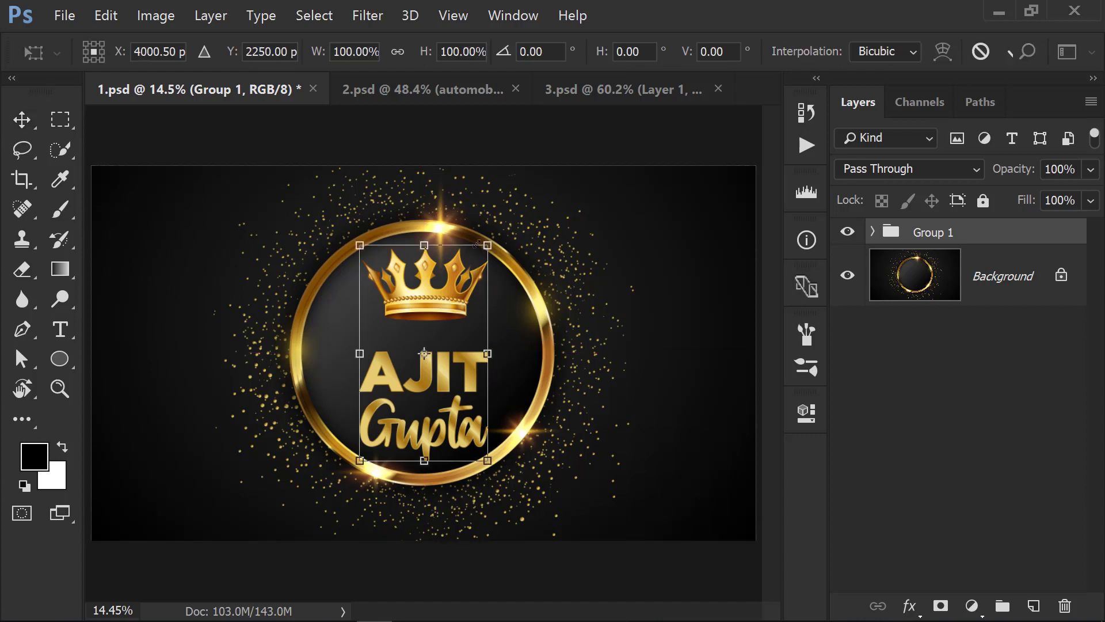
left_click_drag(487, 246, 480, 255)
key("Return")
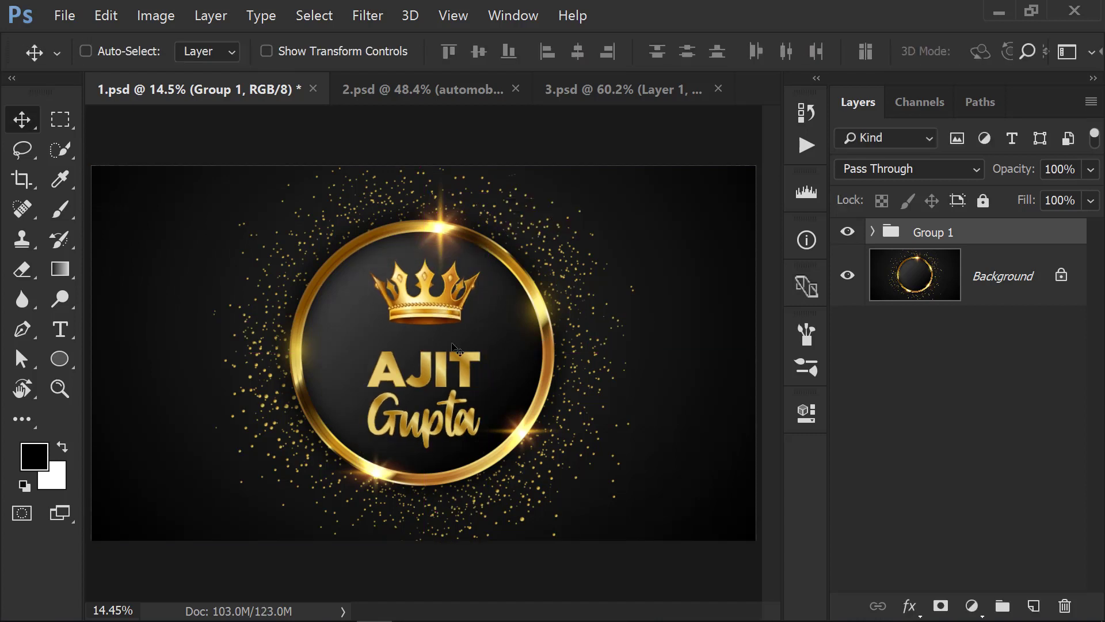
key("ctrl")
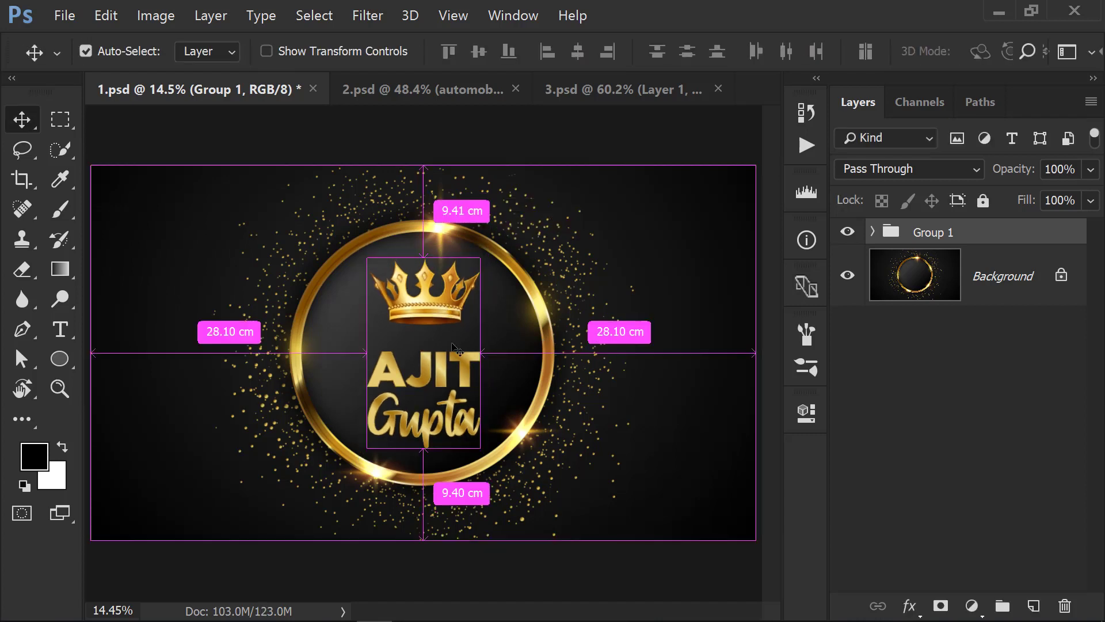